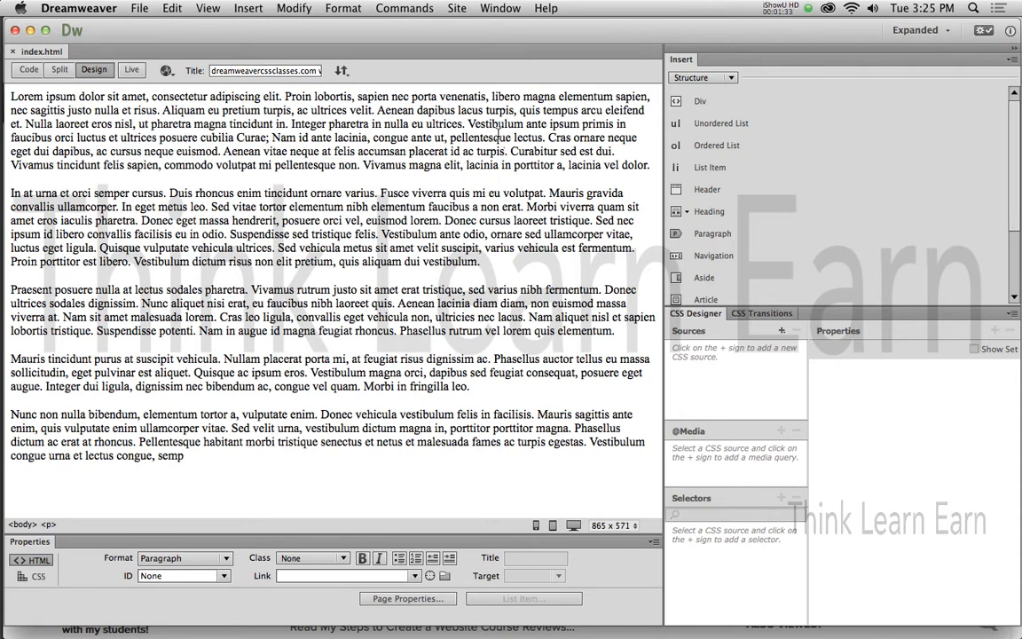
Hide the other applications behind the index.html document window
left_click_drag(495, 129, 506, 149)
left_click(526, 150)
left_click_drag(690, 30, 690, 30)
key("super+w")
key("alt+super+h")
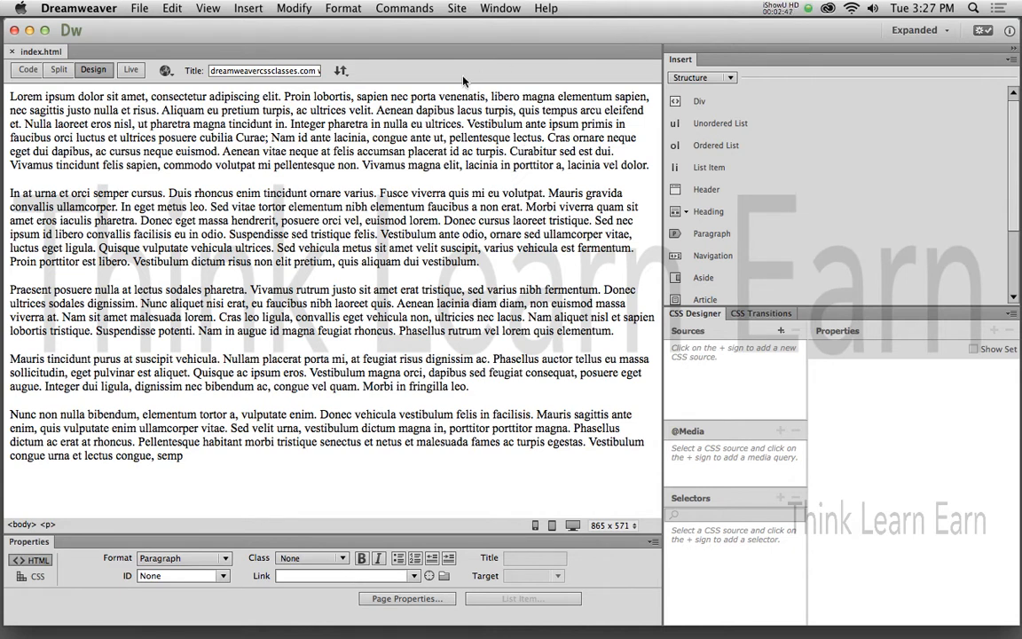
Examine how the tags map to the page by selecting the first paragraph, the second paragraph and the whole body through their tags
left_click(392, 112)
left_click(342, 220)
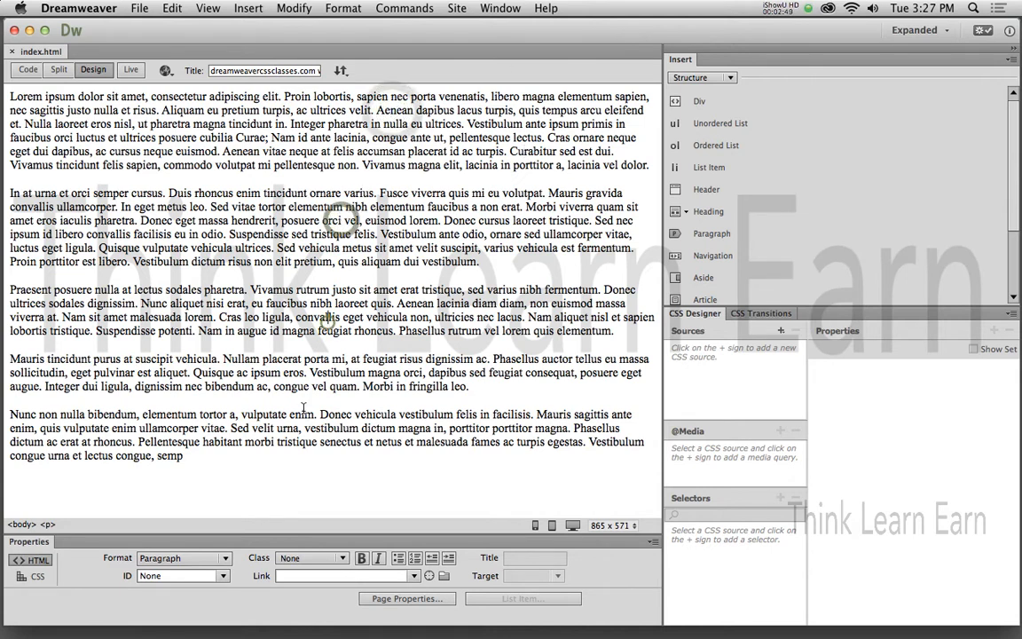
left_click(299, 447)
left_click(295, 144)
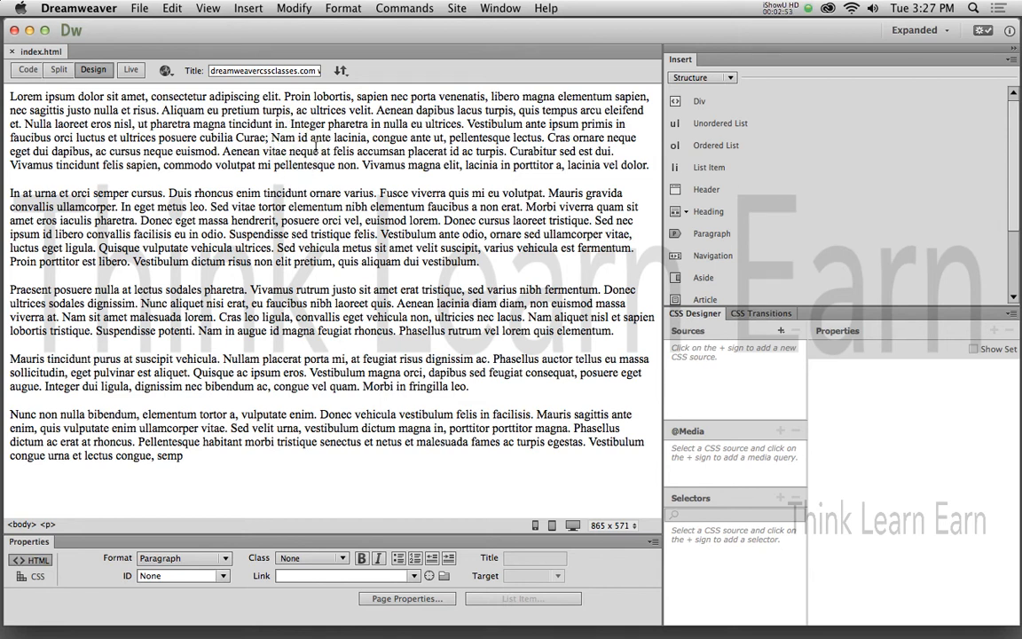
left_click(47, 525)
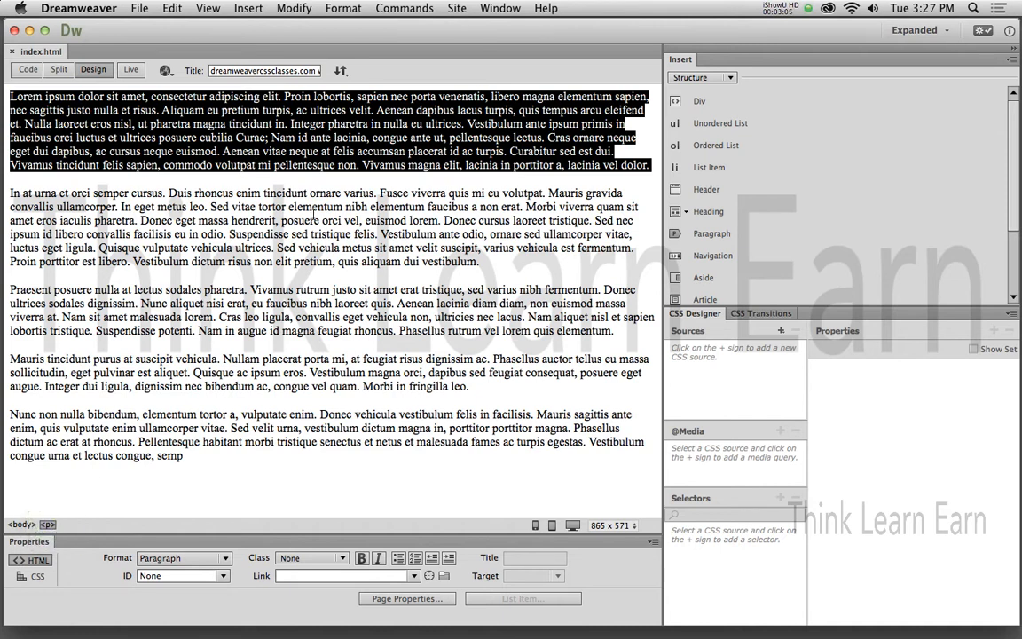
left_click(281, 196)
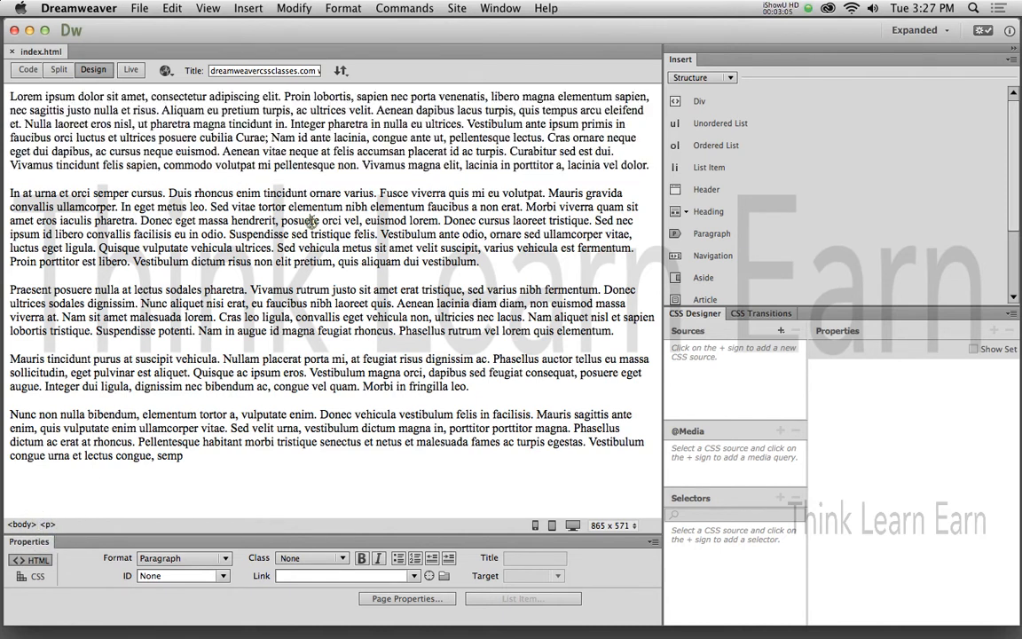
left_click(49, 524)
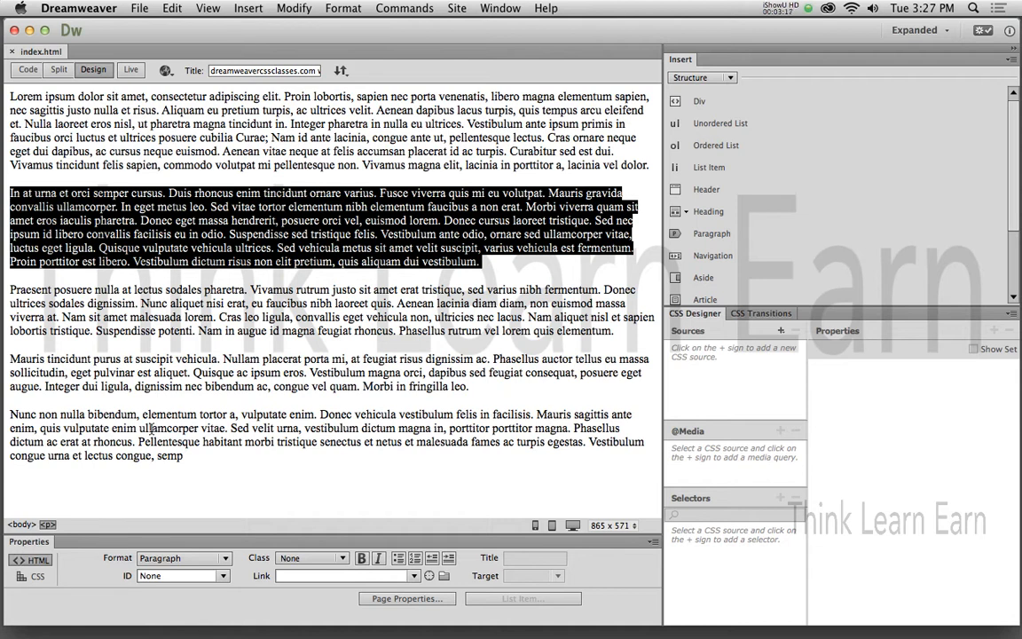
left_click(20, 525)
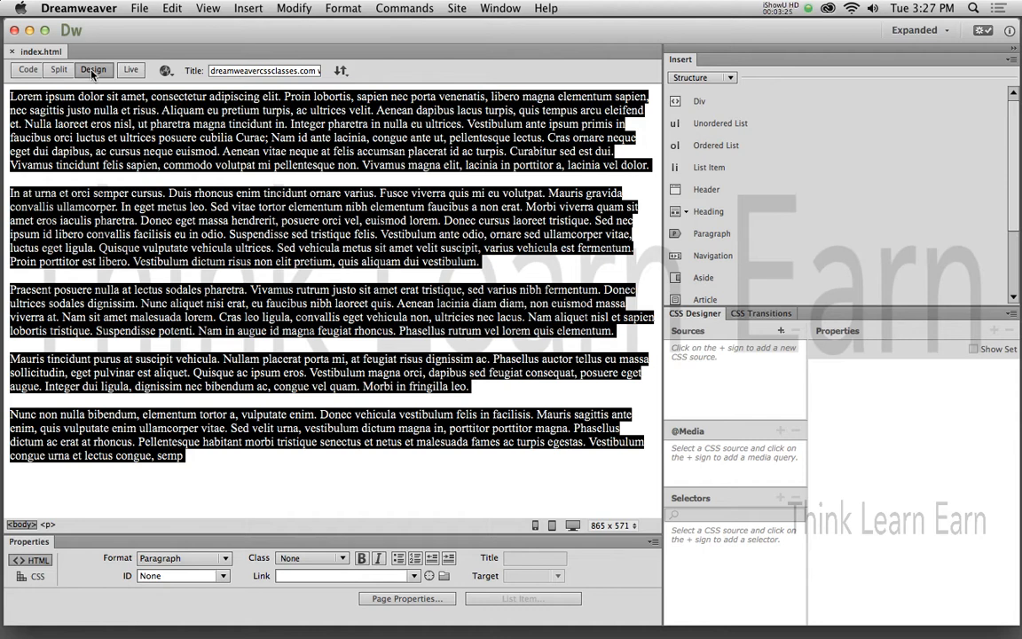
Show the page's source code and examine the doctype declaration and the opening and closing html tags
left_click(30, 73)
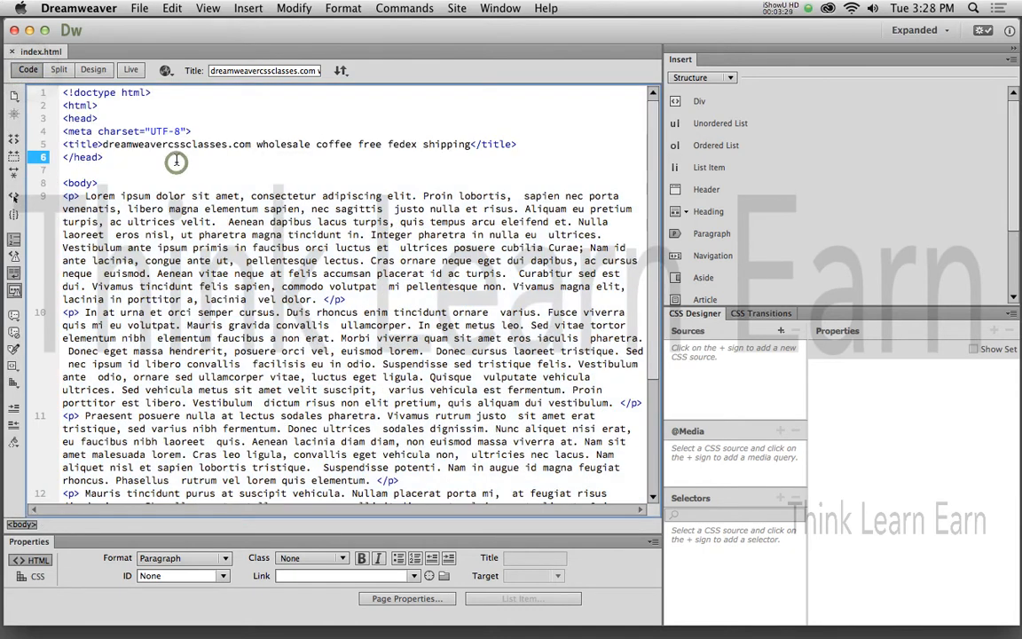
left_click(176, 160)
left_click_drag(153, 93, 60, 93)
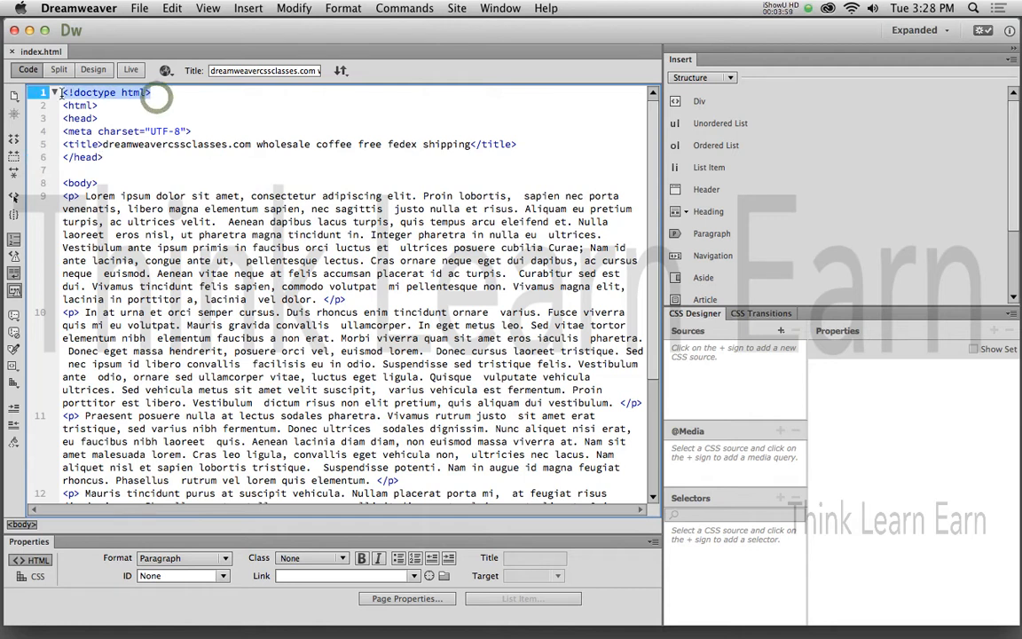
left_click(104, 106)
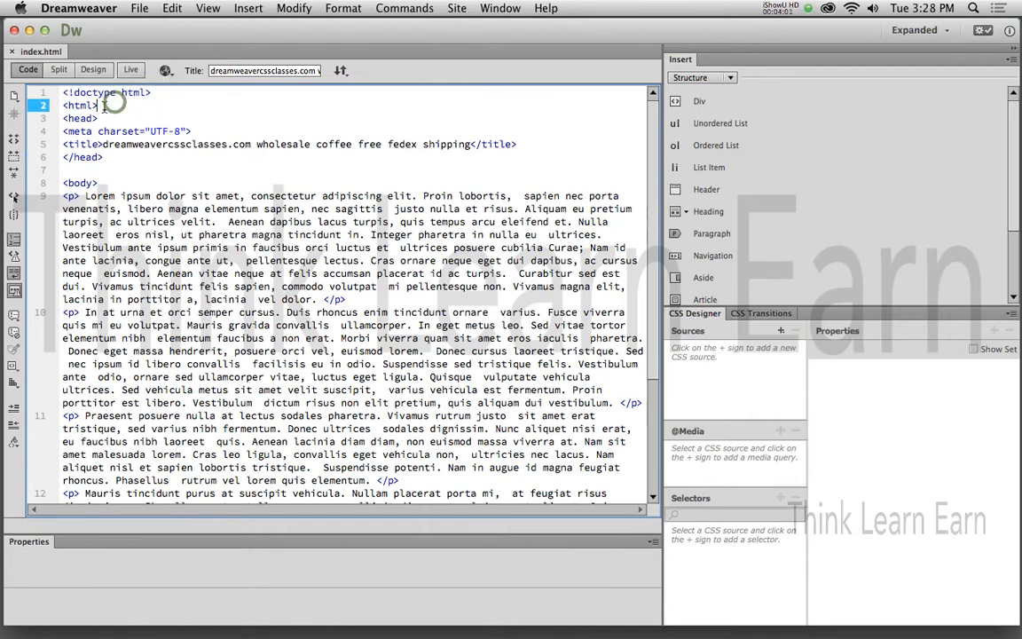
double_click(104, 106)
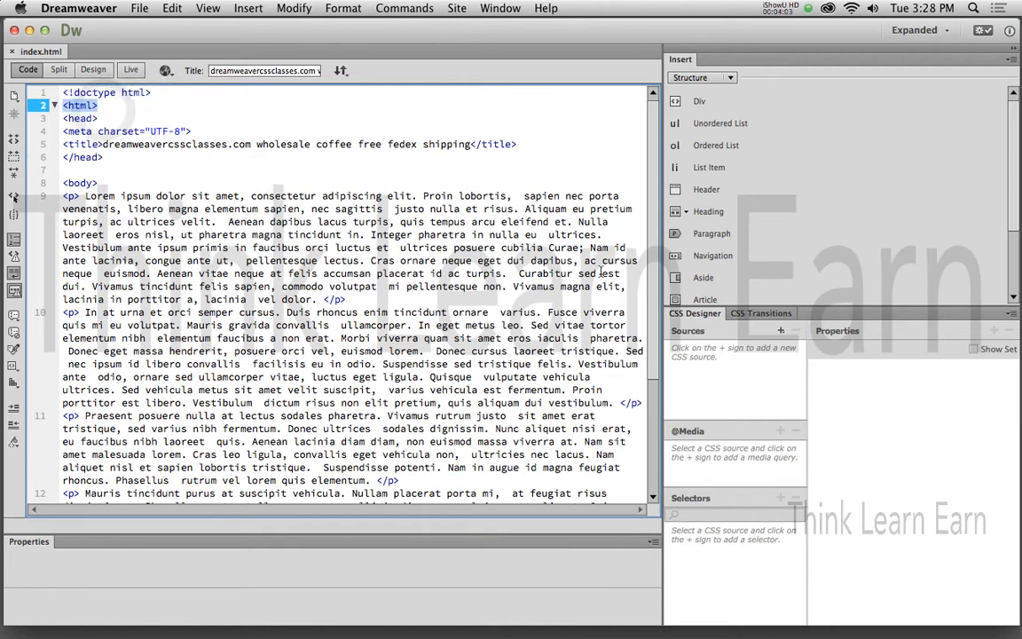
scroll(592, 302, "down", 5)
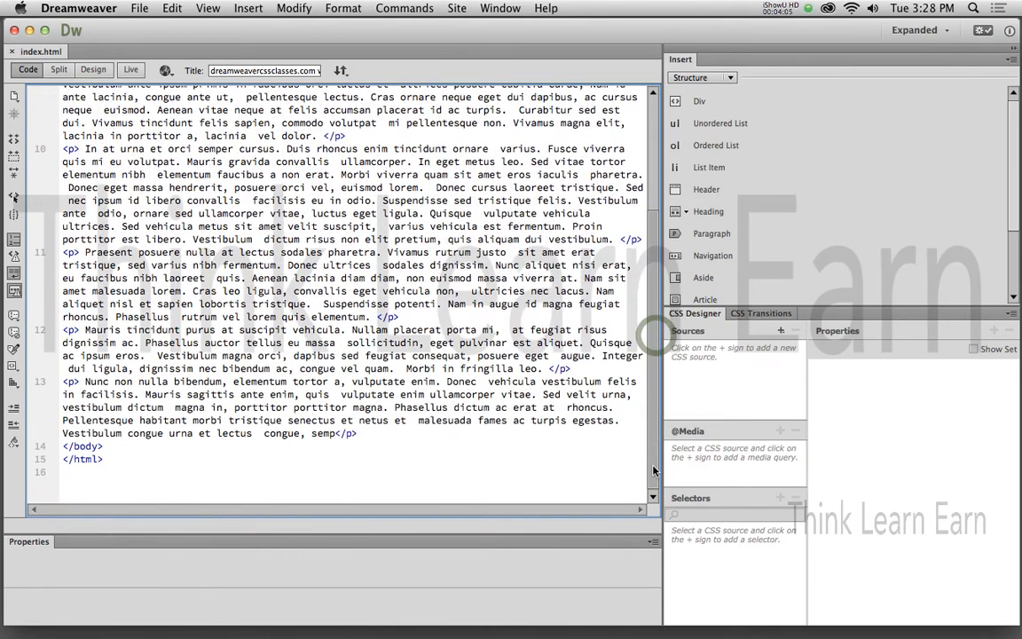
scroll(621, 417, "up", 5)
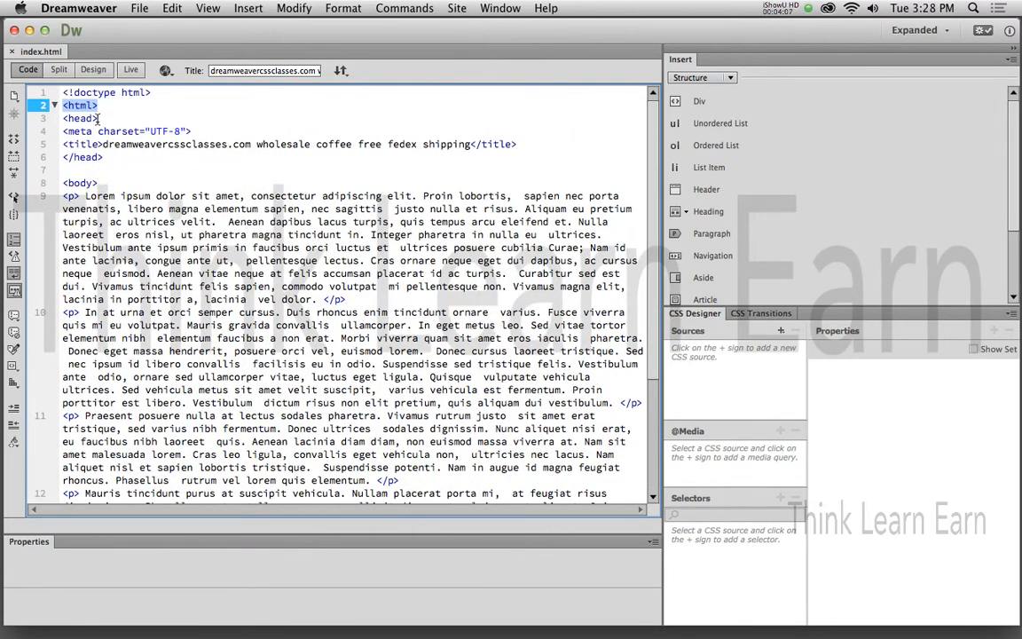
Examine the opening and closing head and body tags in the code, and return to the visual page layout
left_click_drag(65, 121, 103, 160)
left_click(88, 157)
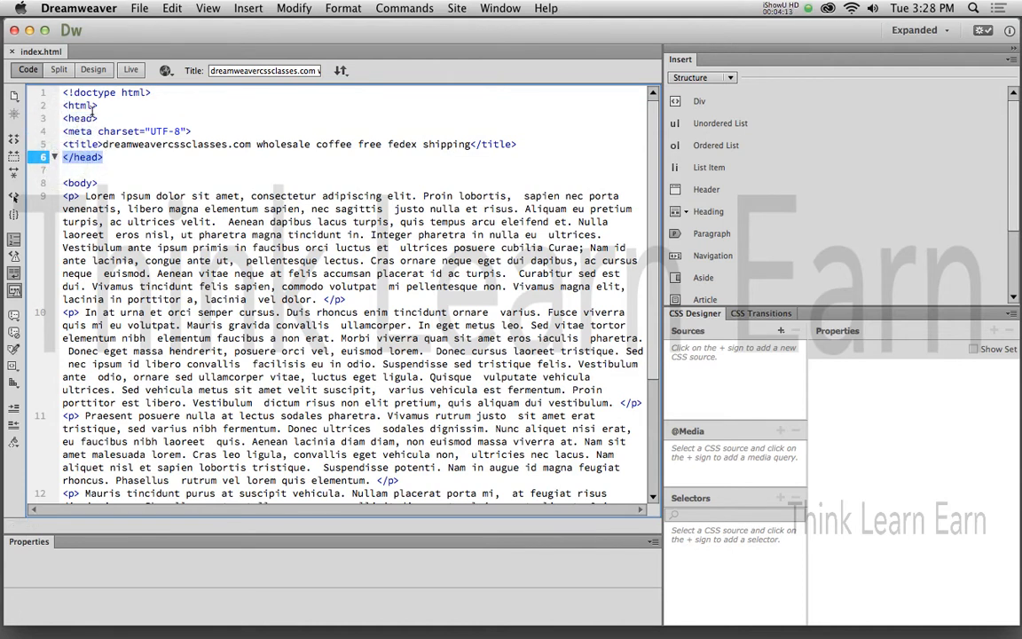
left_click(138, 169)
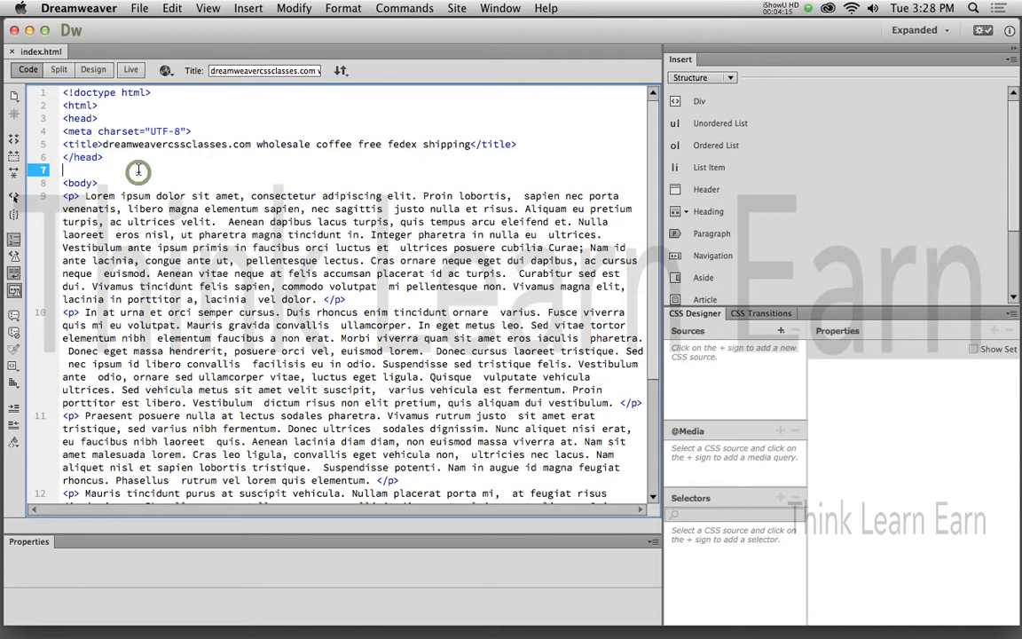
left_click(44, 182)
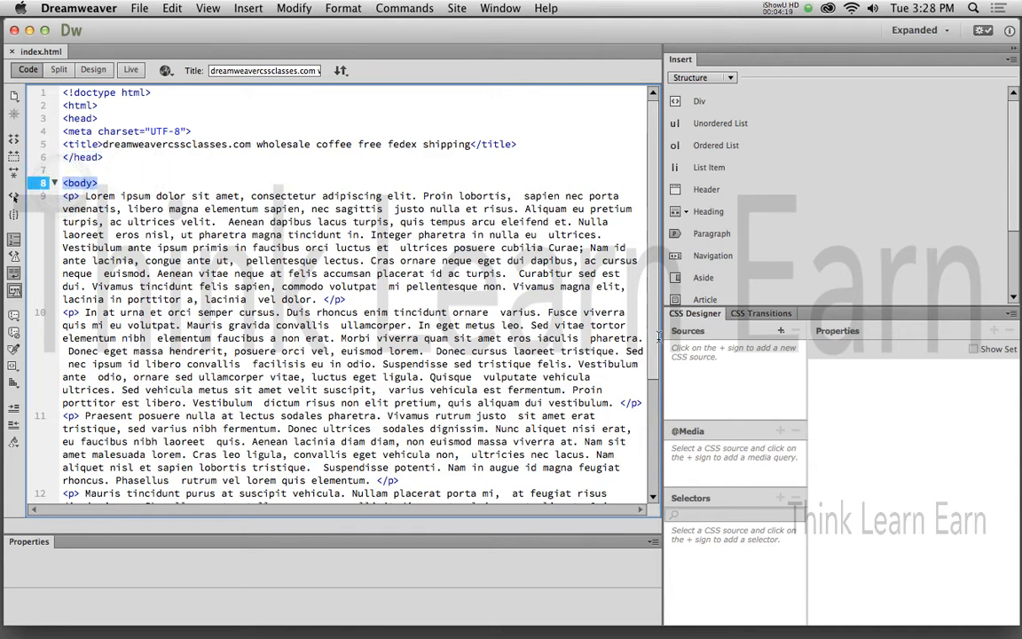
left_click_drag(657, 339, 653, 448)
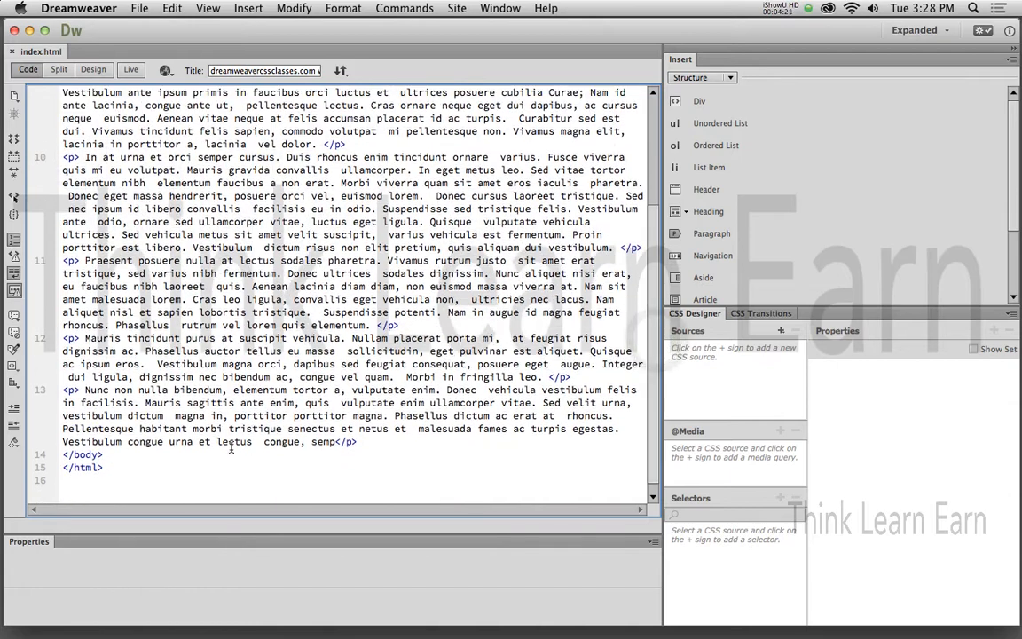
left_click_drag(107, 454, 60, 452)
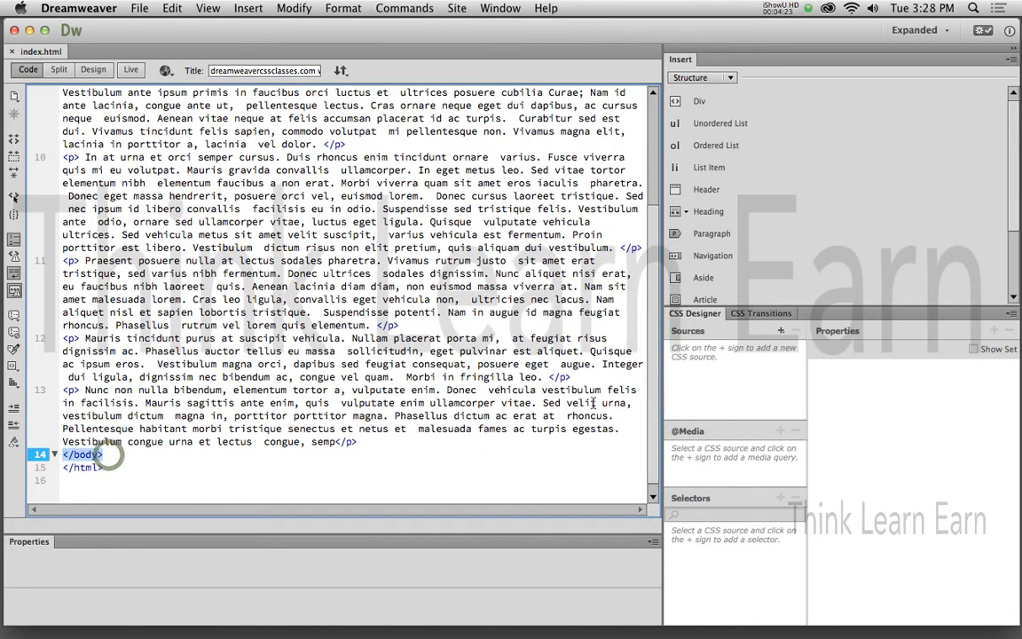
scroll(659, 330, "up", 3)
scroll(658, 330, "up", 5)
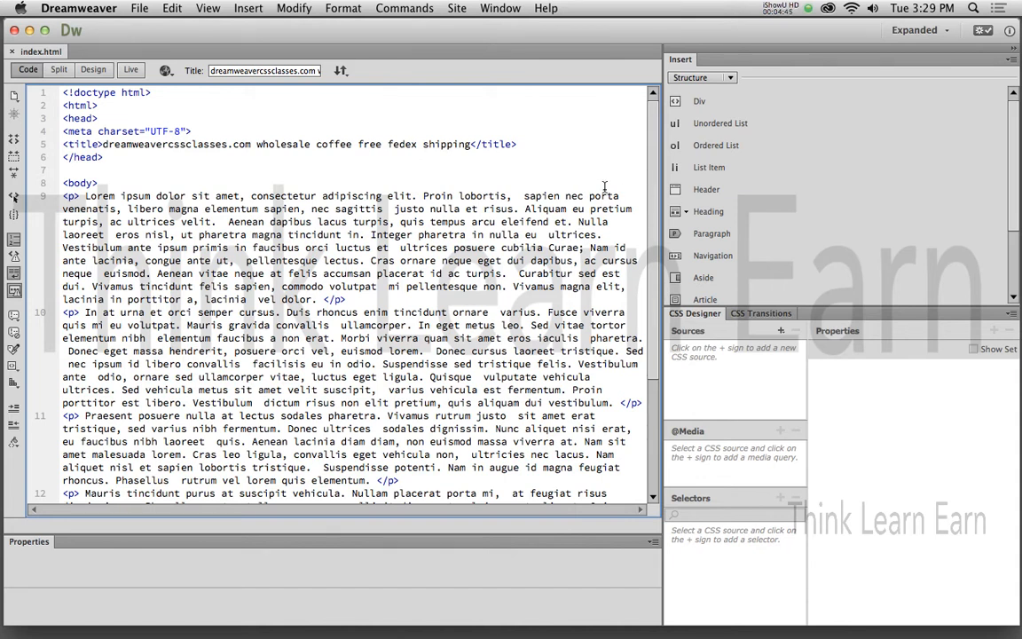
left_click(93, 70)
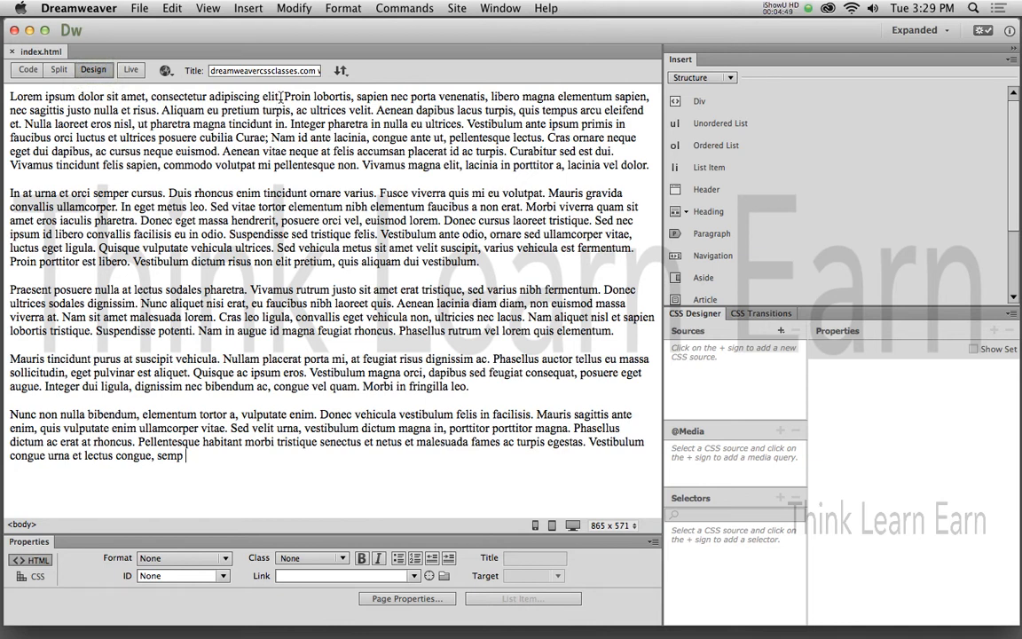
Try a paragraph break after "consectetur adipiscing elit." in the first paragraph, and undo it
left_click(253, 90)
key("Return")
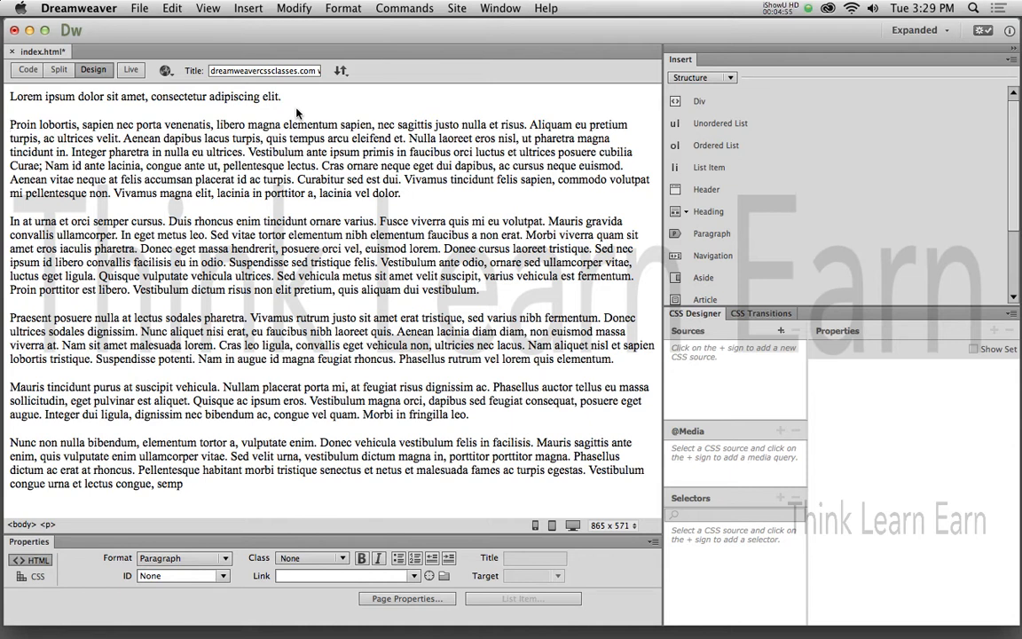
left_click(168, 8)
left_click(195, 34)
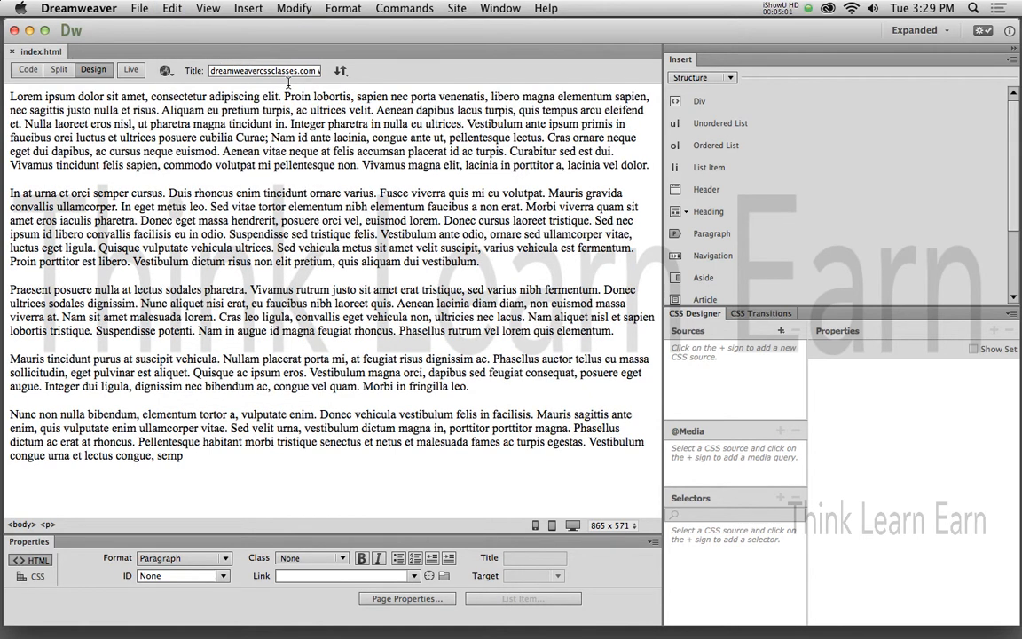
Try a single line break after "consectetur adipiscing elit.", check which tag encloses both lines, and undo the break
key("Return")
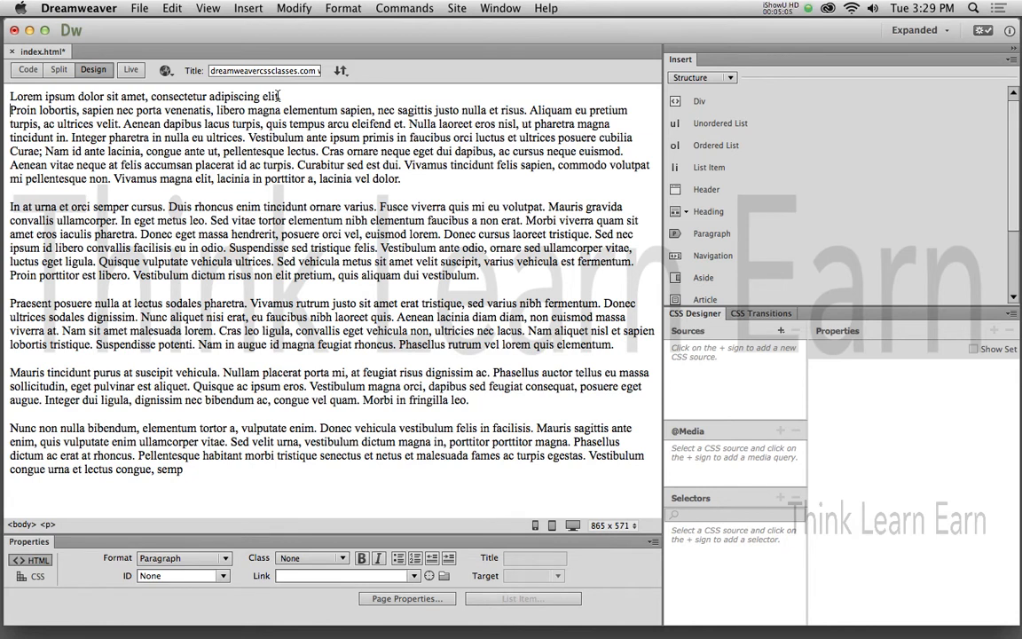
left_click(228, 99)
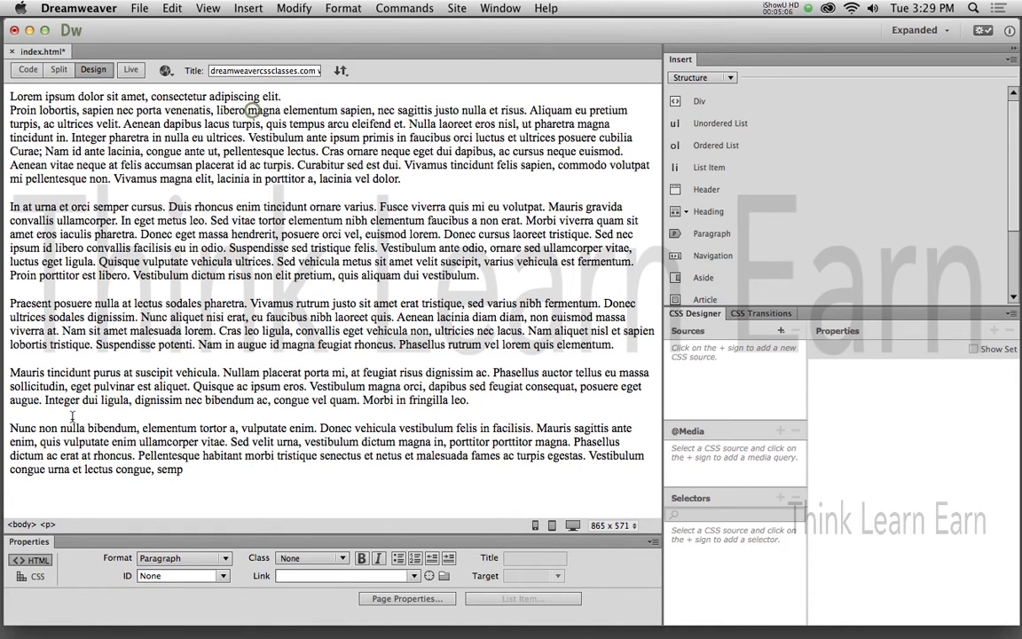
left_click(48, 525)
left_click(202, 178)
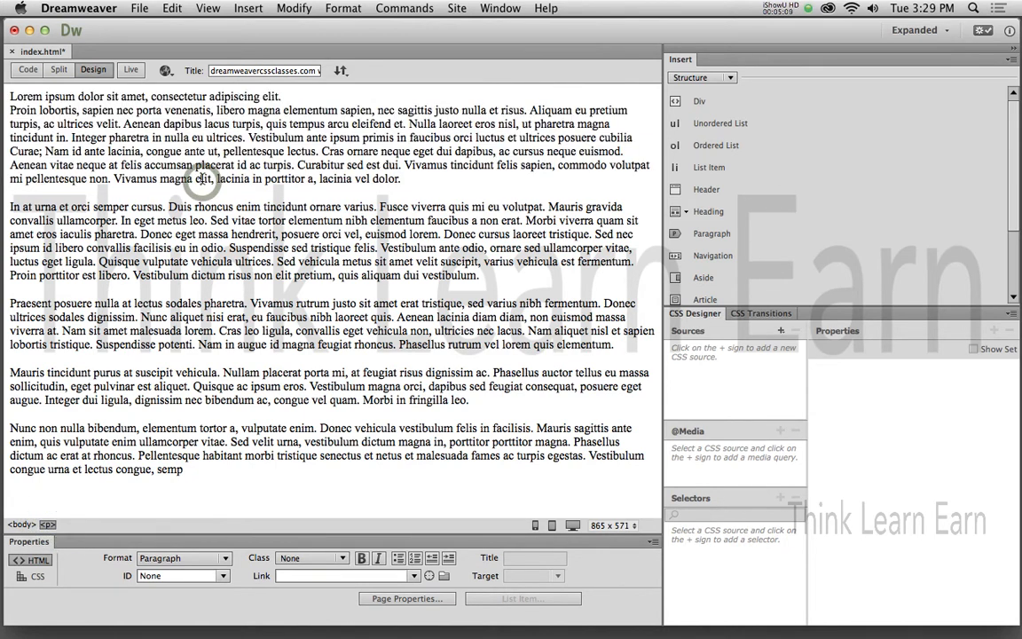
key("super+z")
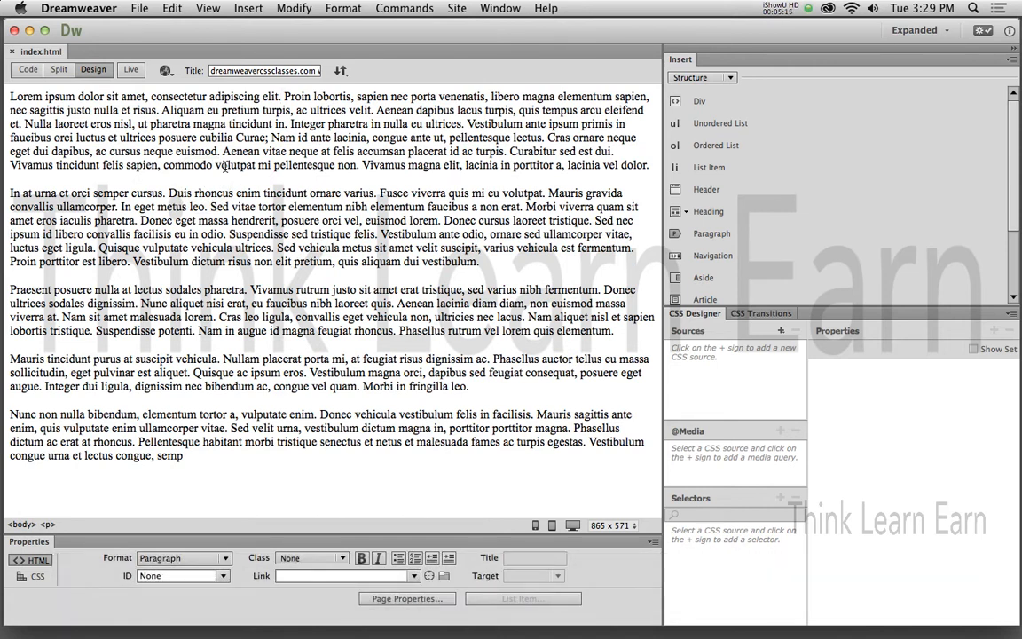
Split the first sentences ending in "elit.", "cursus." and "pharetra." into separate paragraphs from the text that follows, and save the page
key("Return")
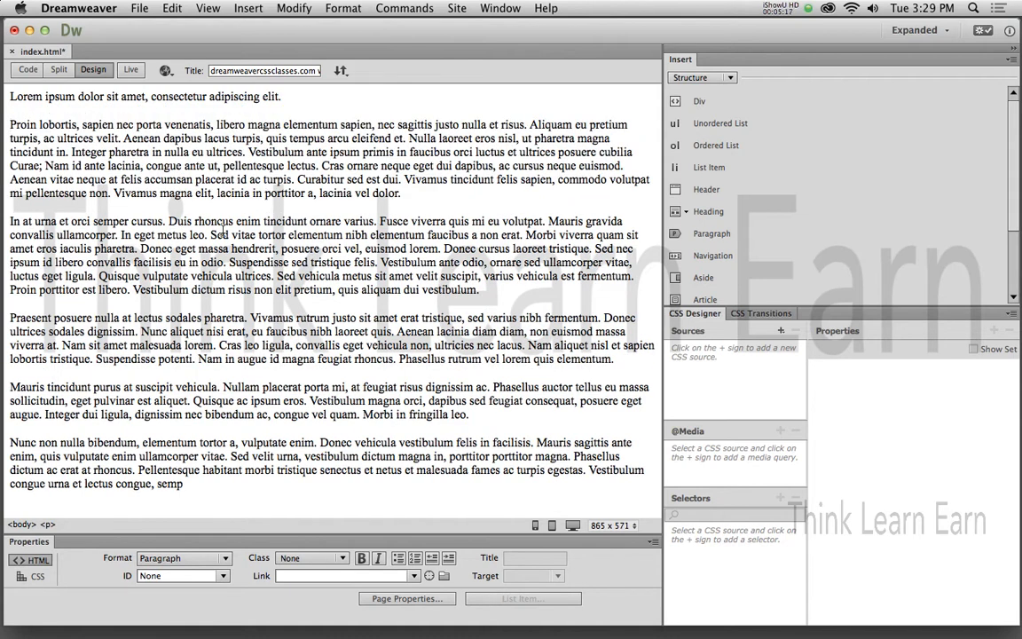
left_click(168, 222)
key("Return")
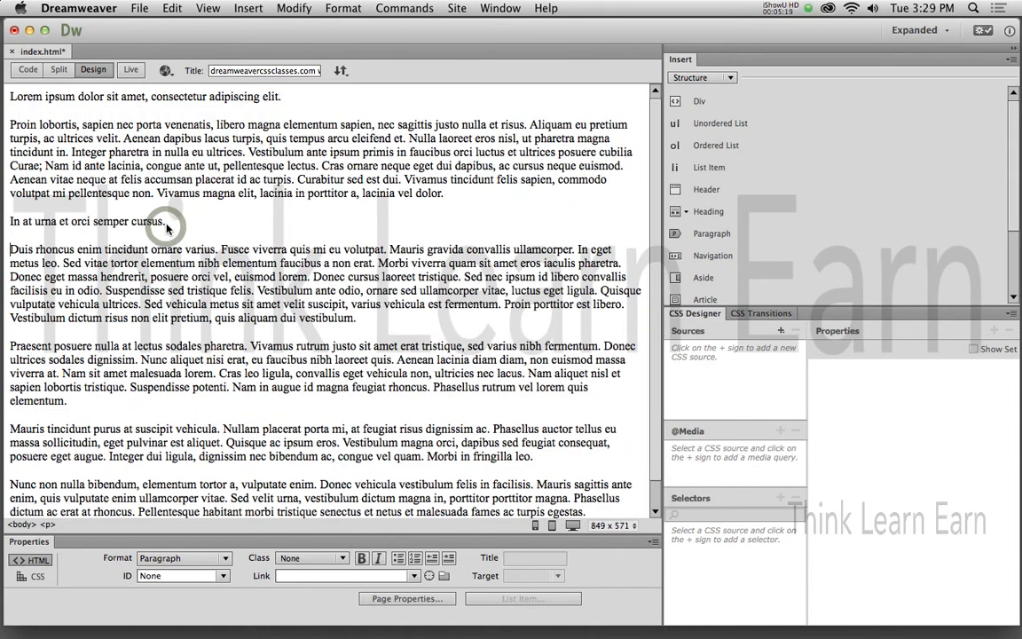
left_click(247, 346)
key("Return")
key("super+s")
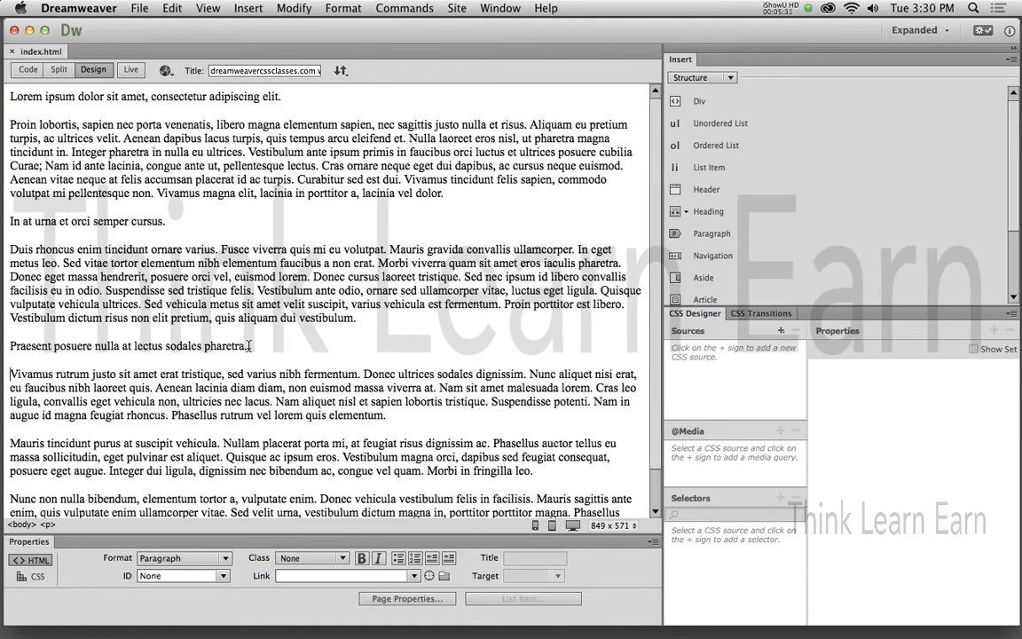
Examine the opening and closing p tags around the first sentence, comparing the source code with the visual page layout
left_click(254, 193)
left_click(28, 69)
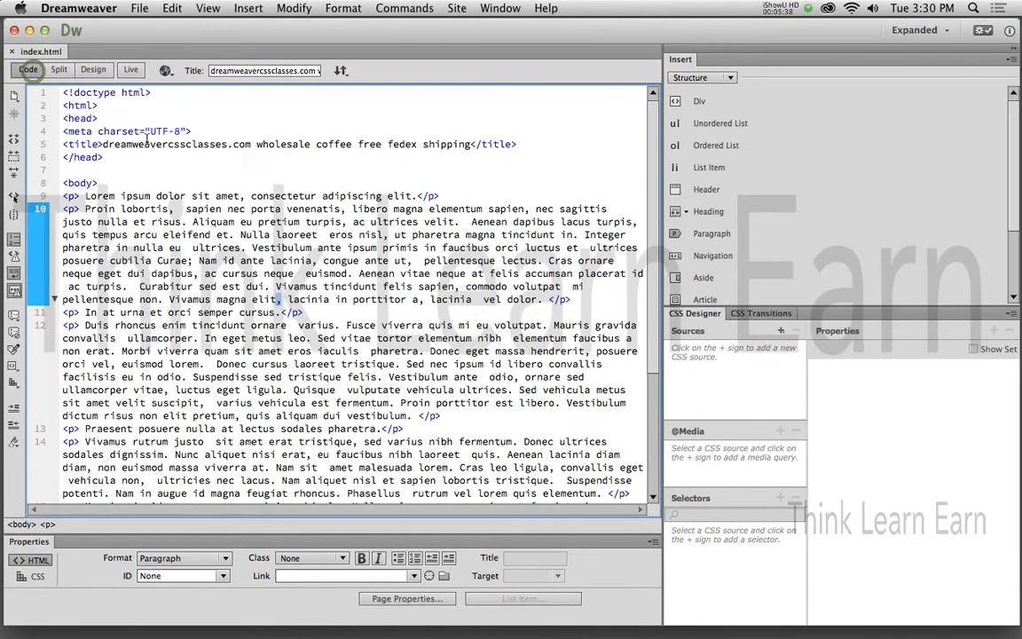
left_click(64, 196)
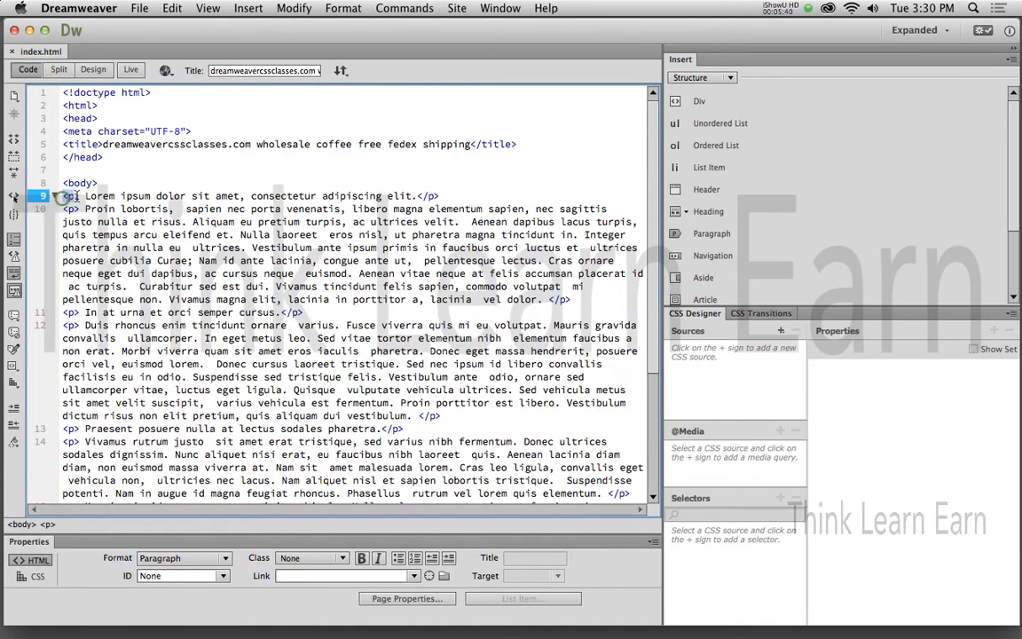
left_click(423, 196)
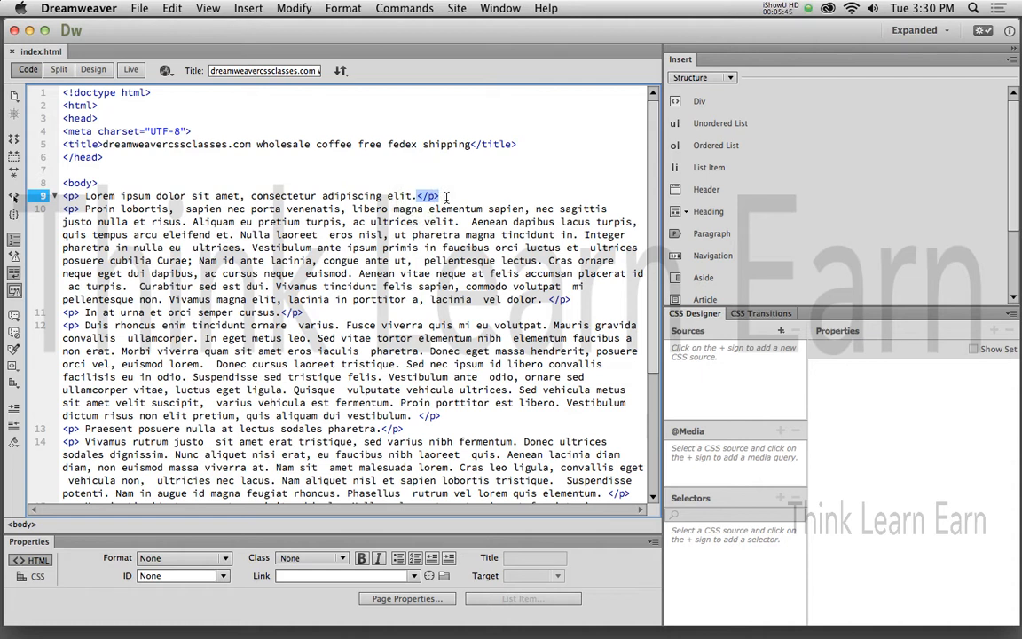
left_click(93, 71)
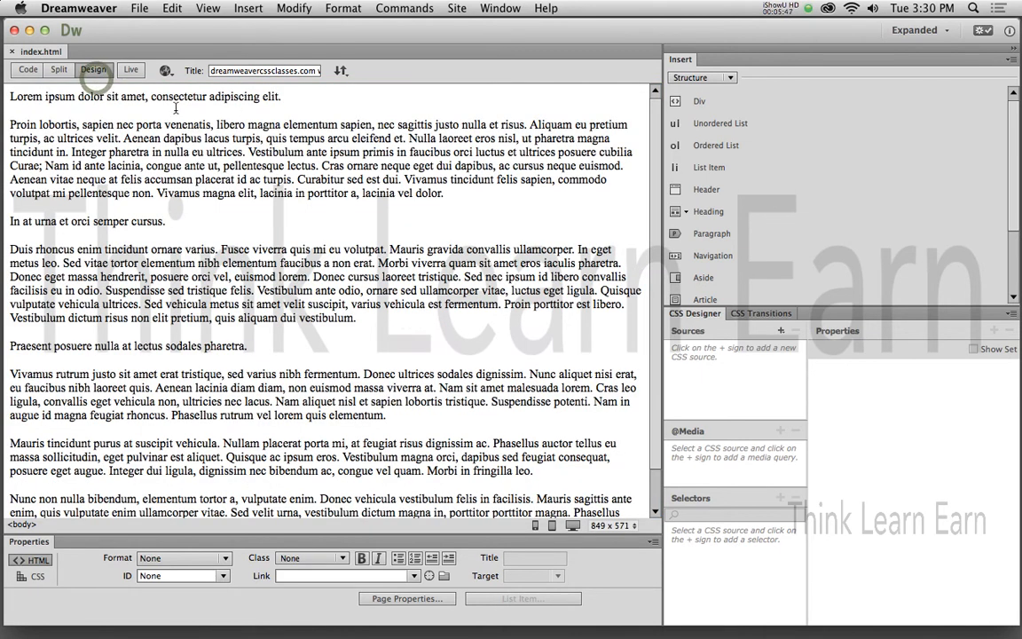
left_click(29, 70)
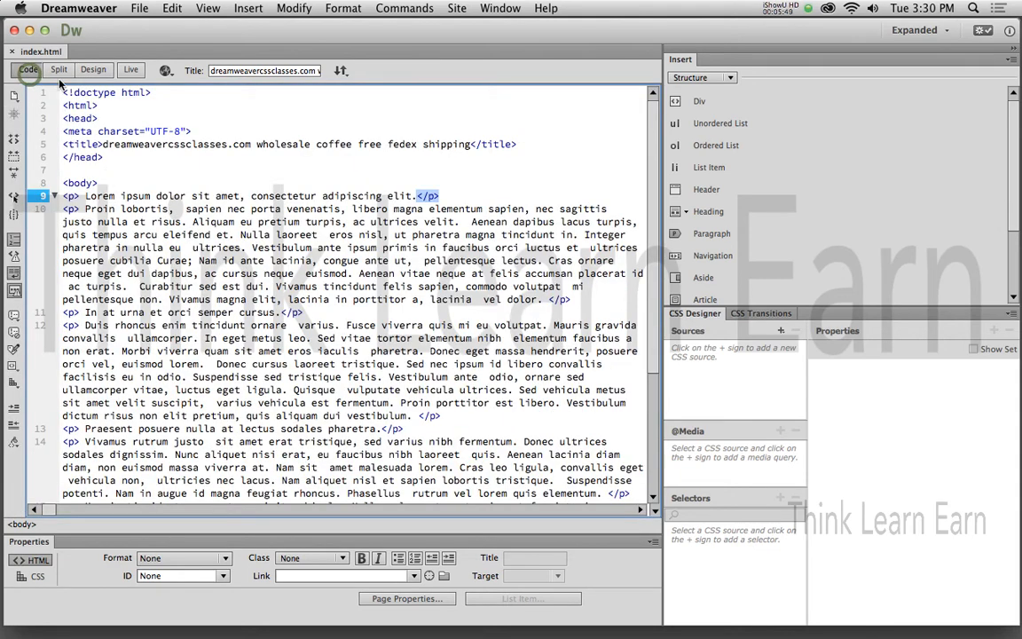
left_click(92, 70)
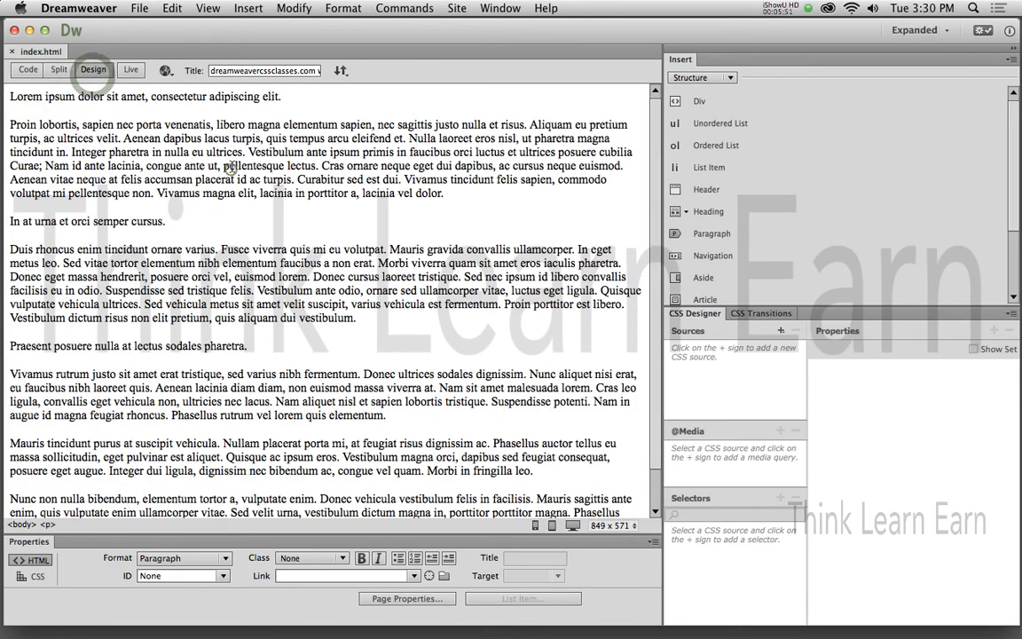
Try a paragraph break before "Vestibulum ante ipsum" in the "Proin lobortis" paragraph, undo it, and save the page
left_click(208, 154)
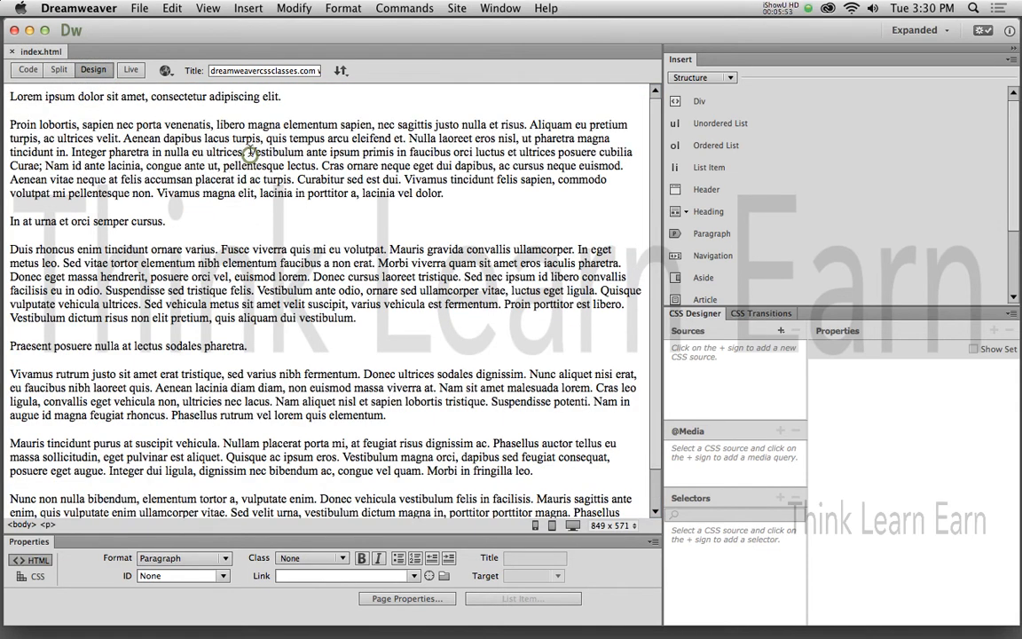
key("Return")
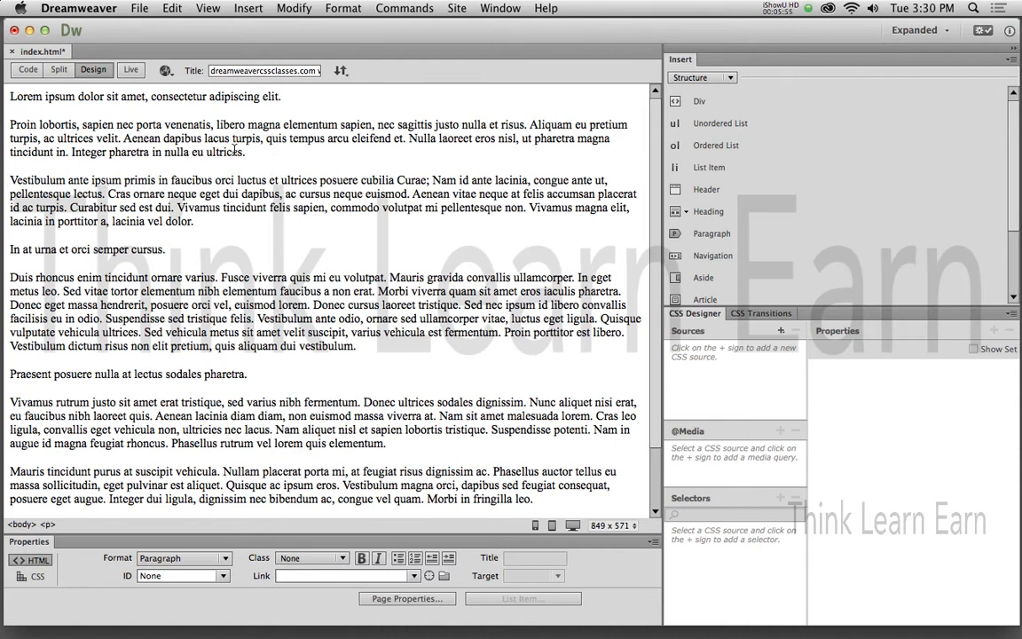
key("super+z")
key("super+s")
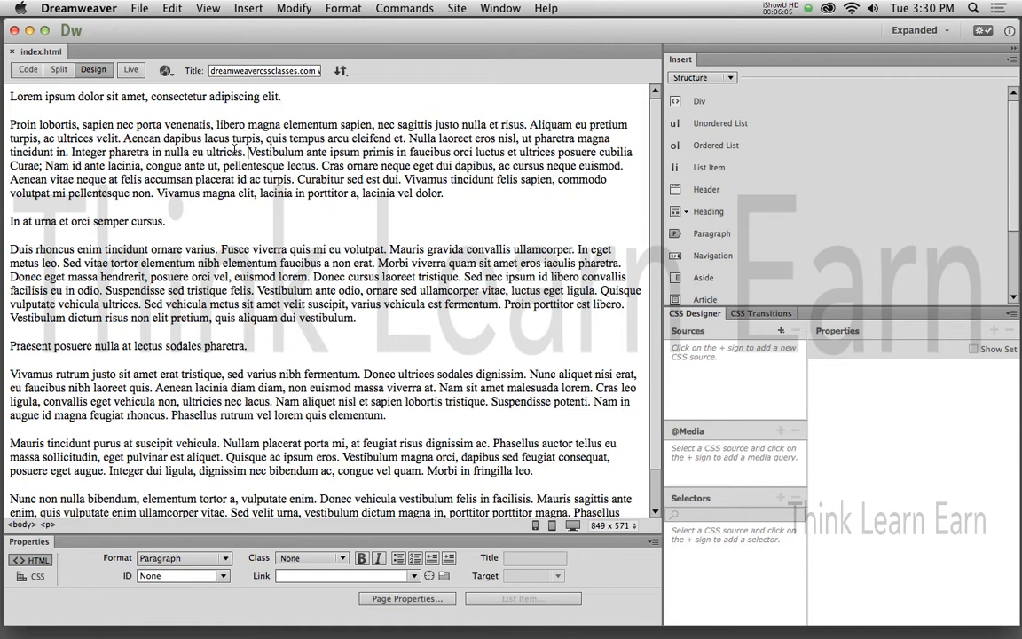
Examine the tag and format of the three short standalone lines ending in "elit.", "cursus." and "pharetra."
left_click(224, 98)
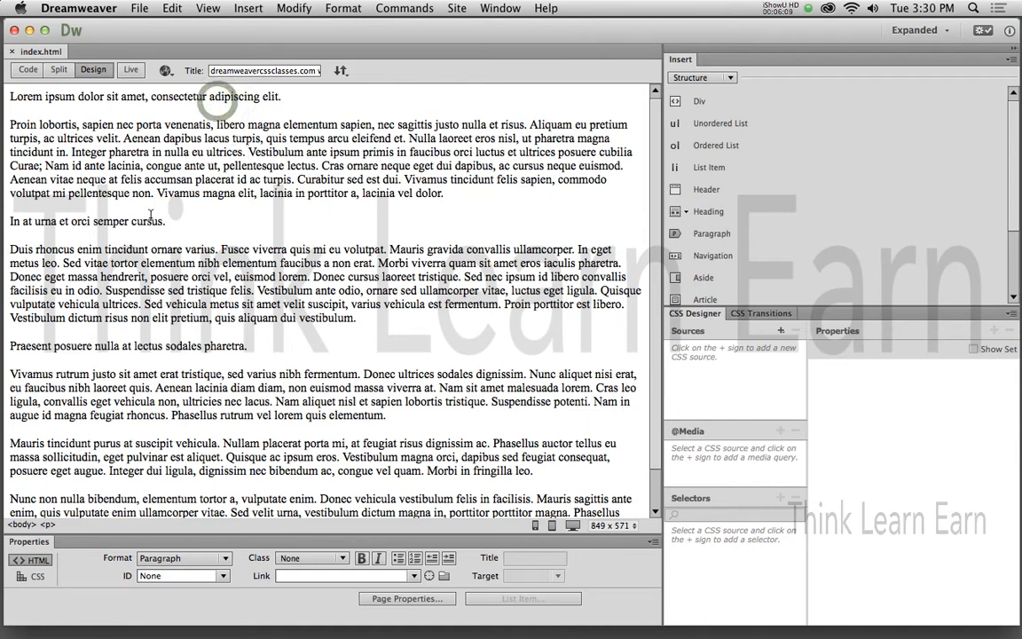
left_click(151, 216)
left_click(149, 348)
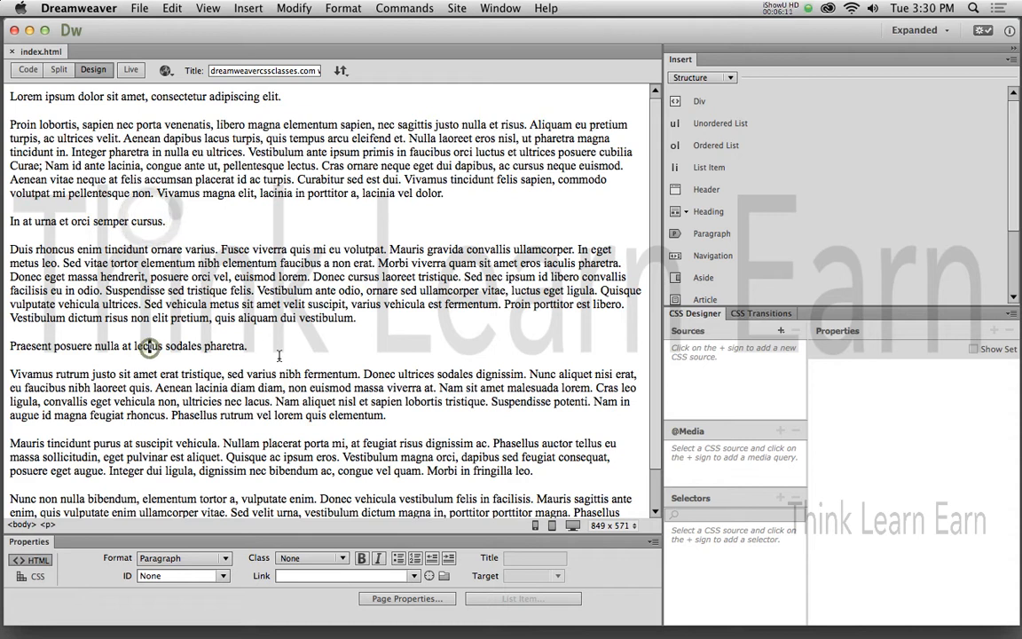
left_click(220, 94)
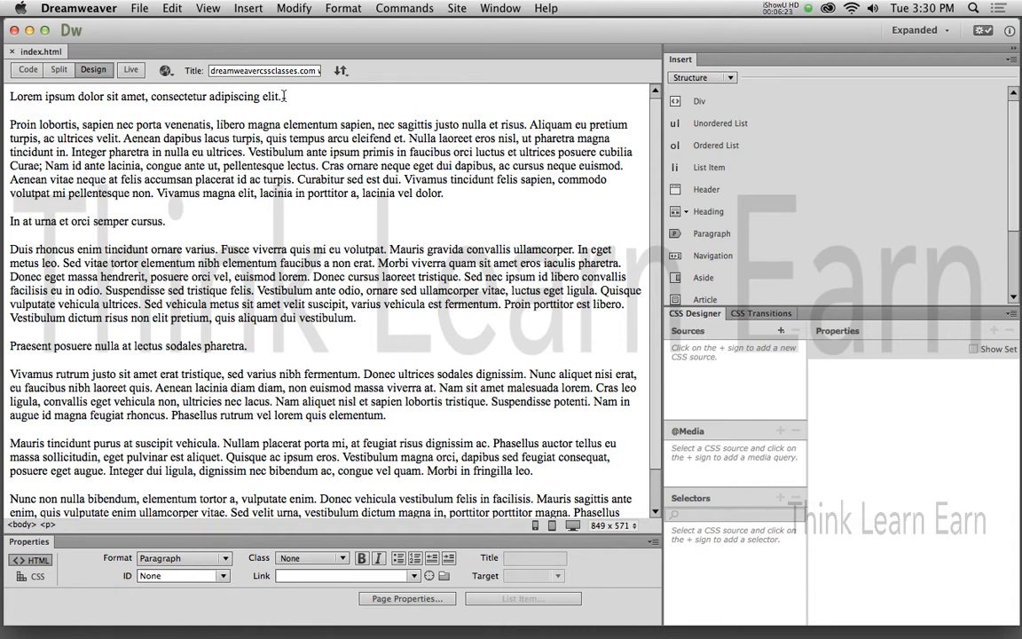
left_click_drag(280, 96, 83, 95)
left_click(150, 95)
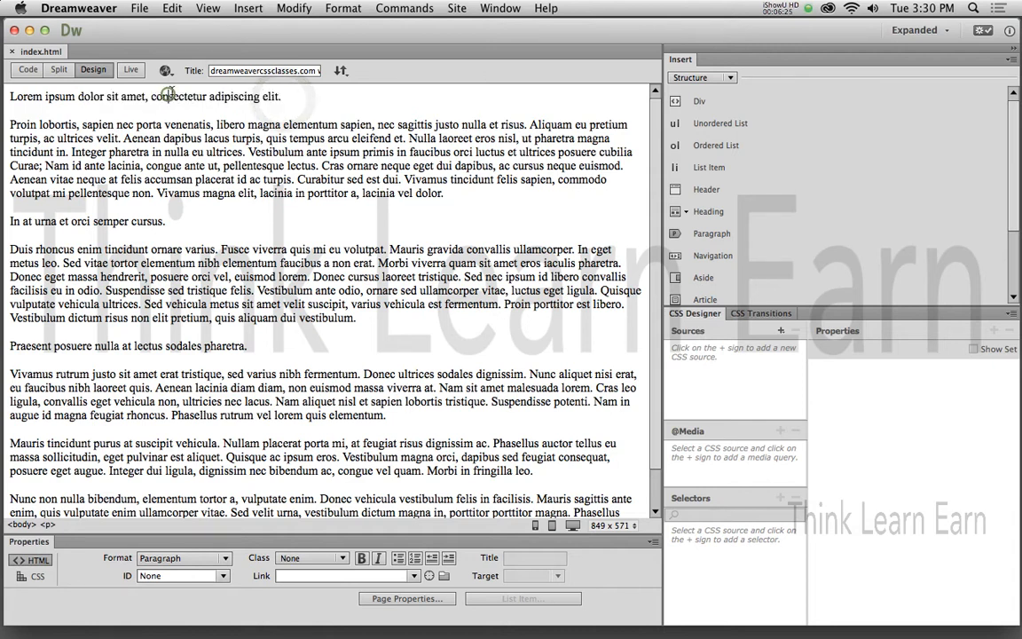
left_click(88, 96)
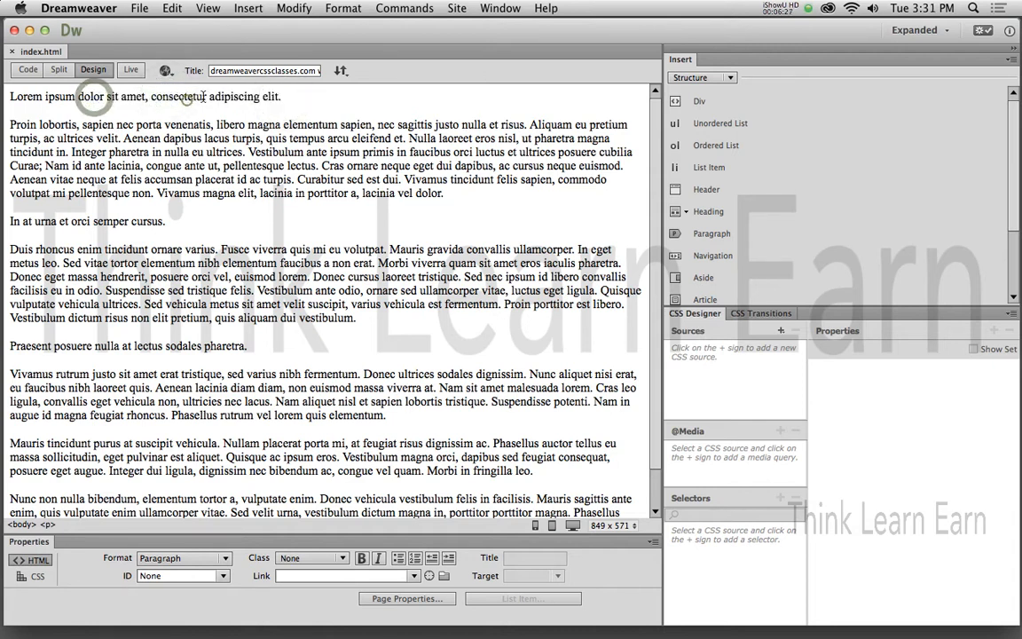
left_click(187, 96)
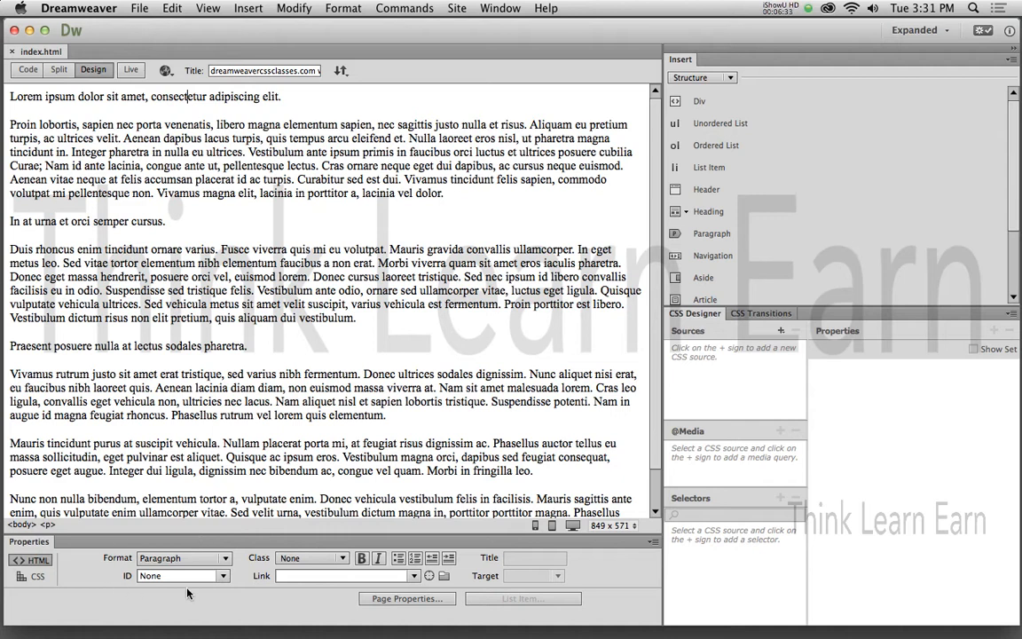
Format the opening line "Lorem ipsum dolor sit amet, consectetur adipiscing elit." as Heading 1 and check its tag
left_click(222, 557)
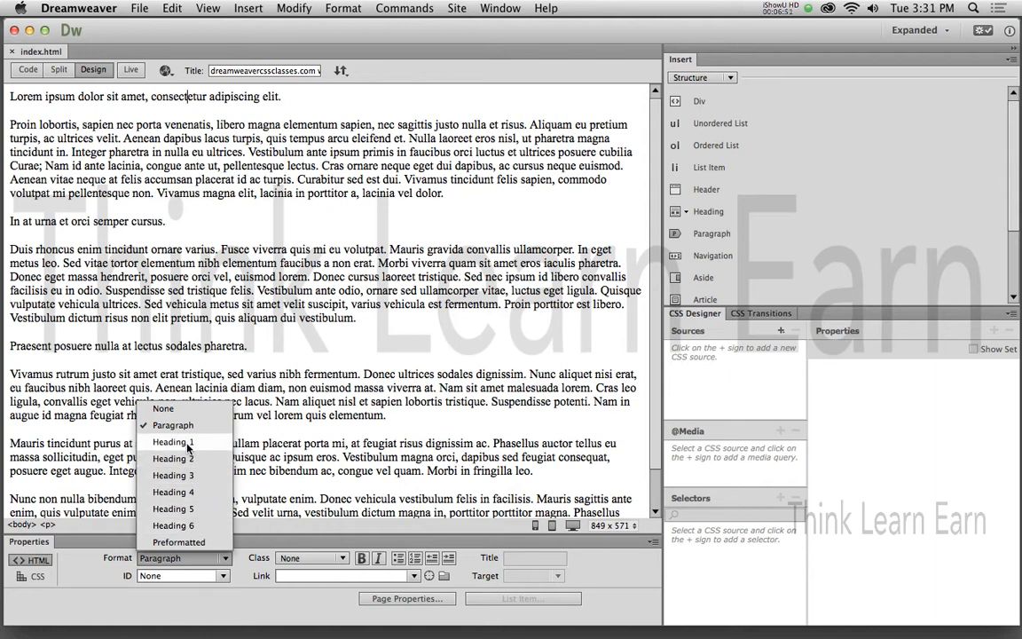
left_click(207, 168)
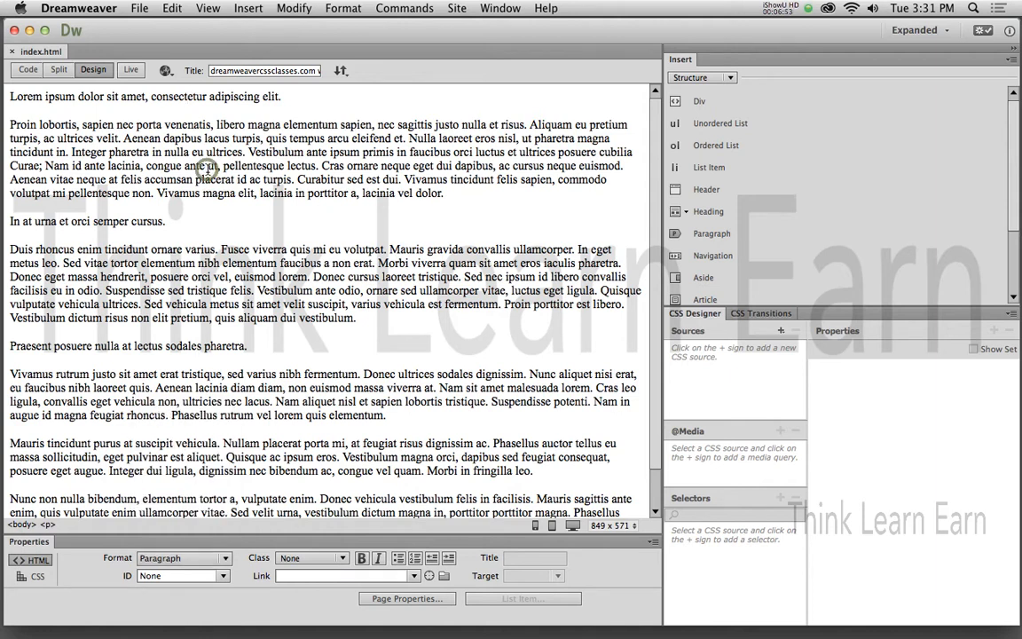
left_click(243, 99)
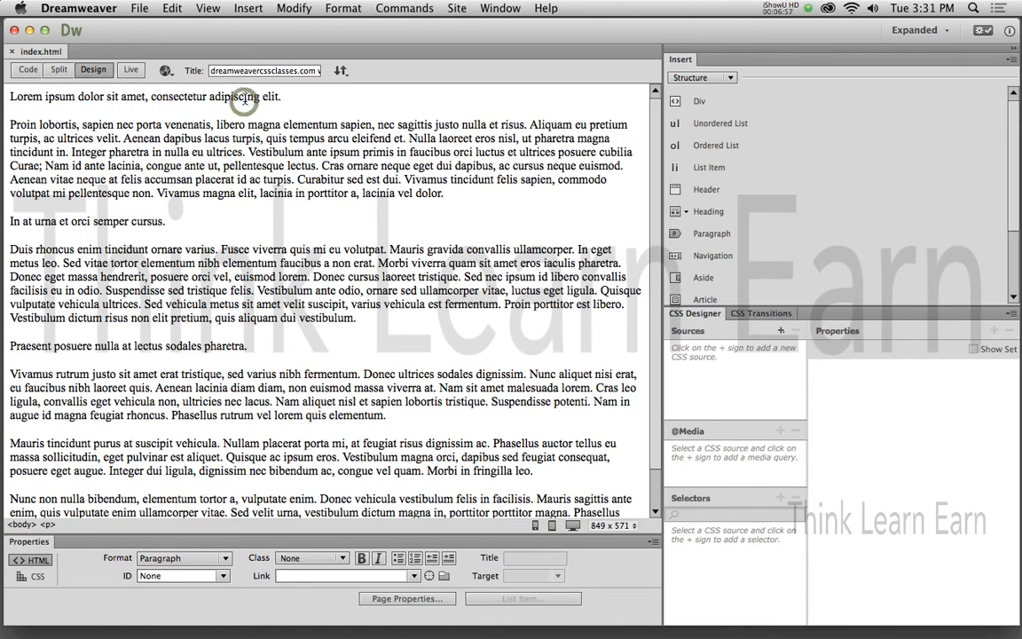
key("super+1")
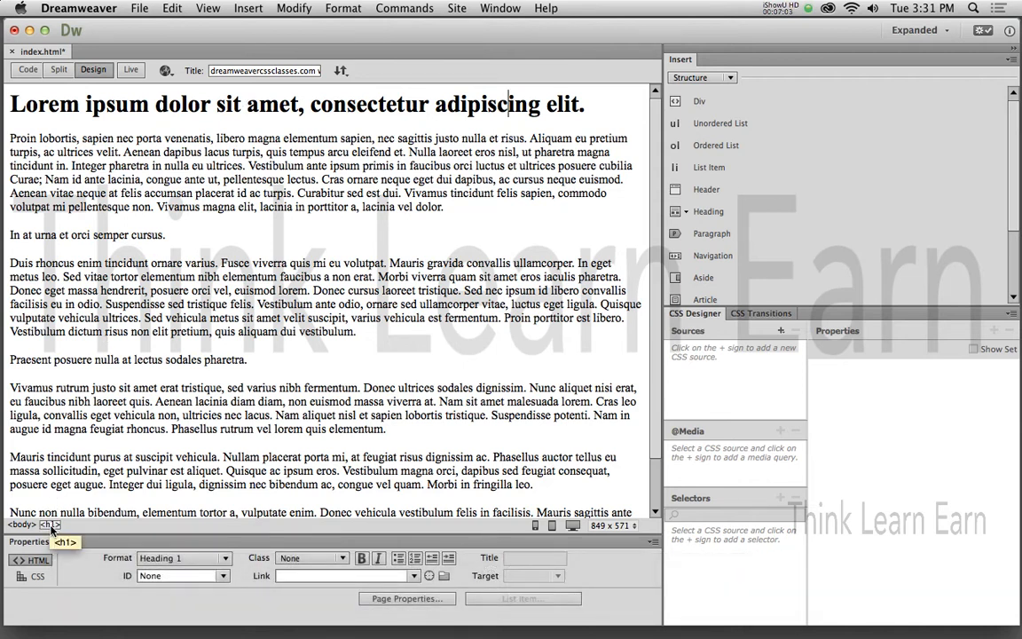
left_click(49, 525)
Format "In at urna et orci semper cursus." as Heading 2 and "Praesent posuere nulla at lectus sodales pharetra." as Heading 3
left_click(290, 236)
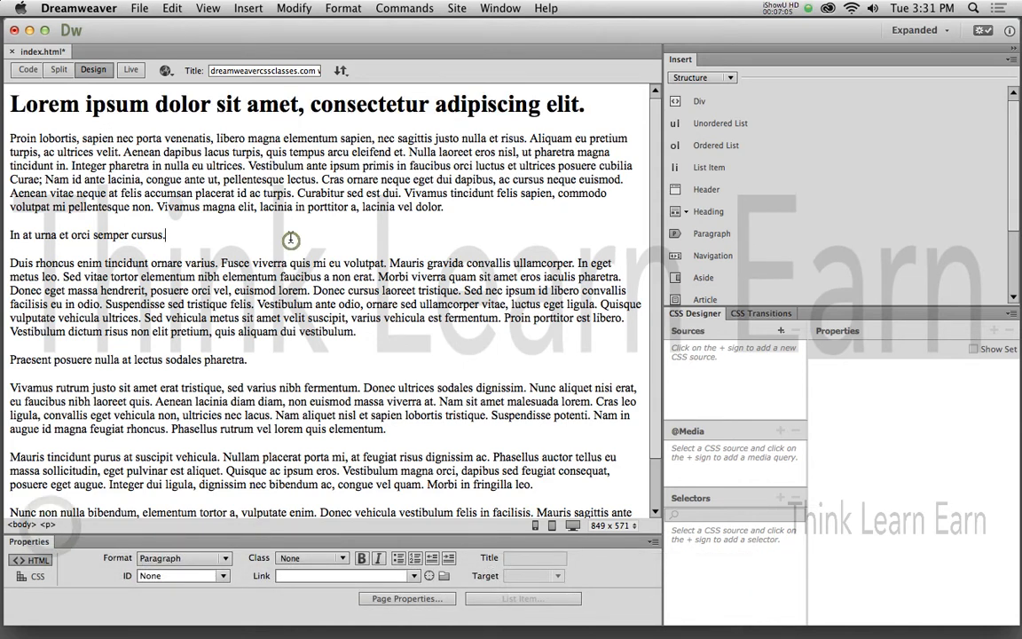
left_click(145, 235)
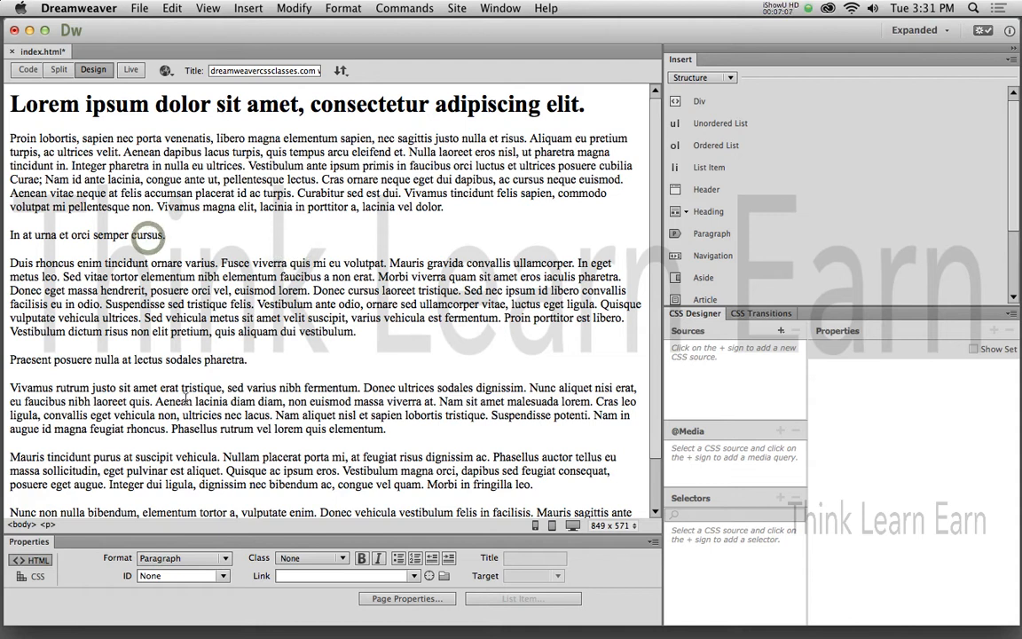
left_click(211, 557)
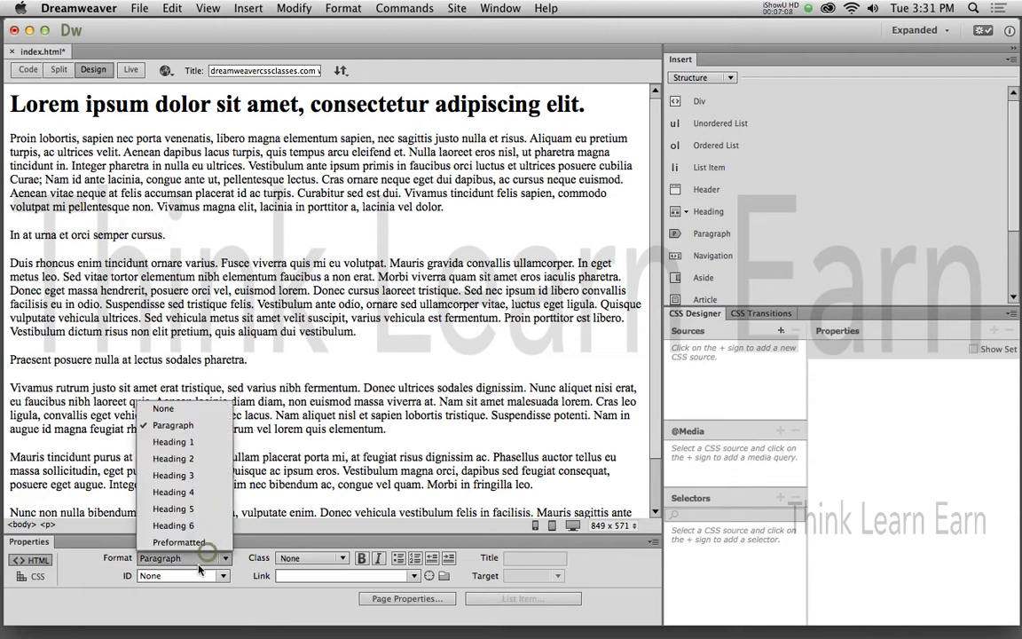
left_click(196, 461)
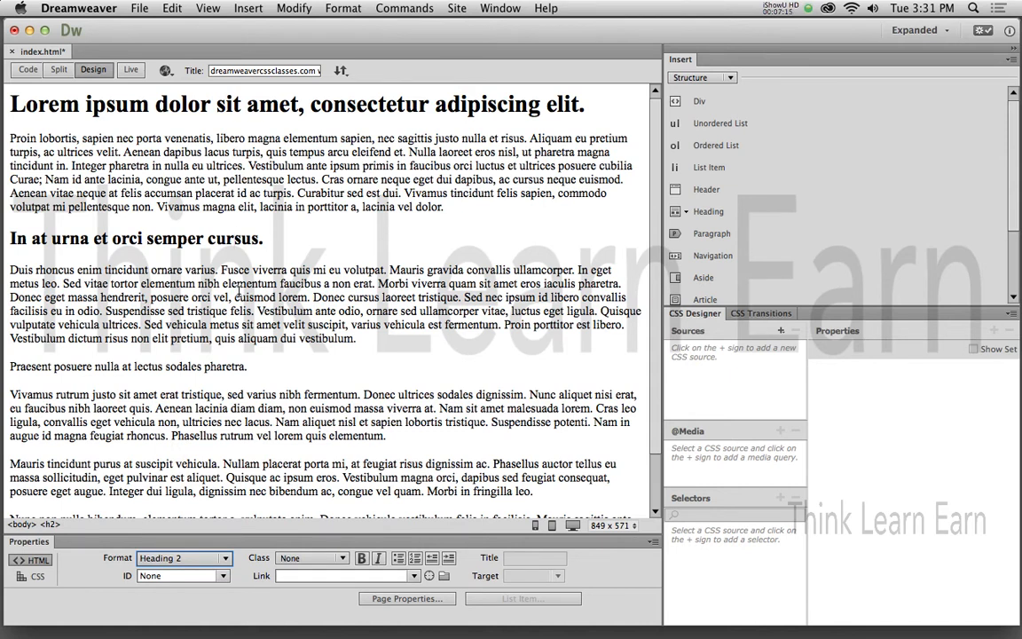
left_click(200, 366)
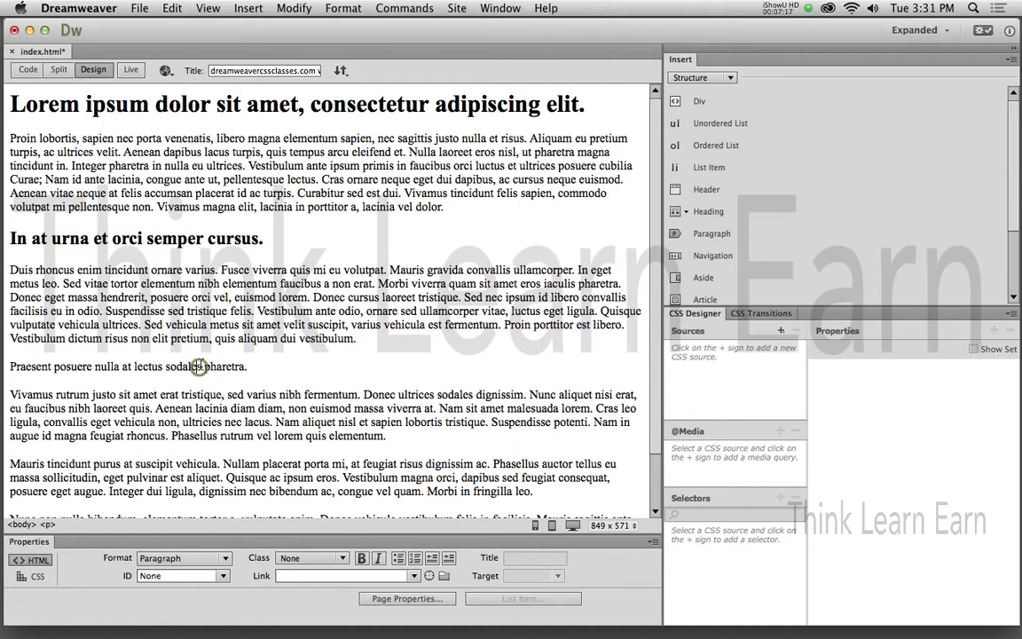
key("super+3")
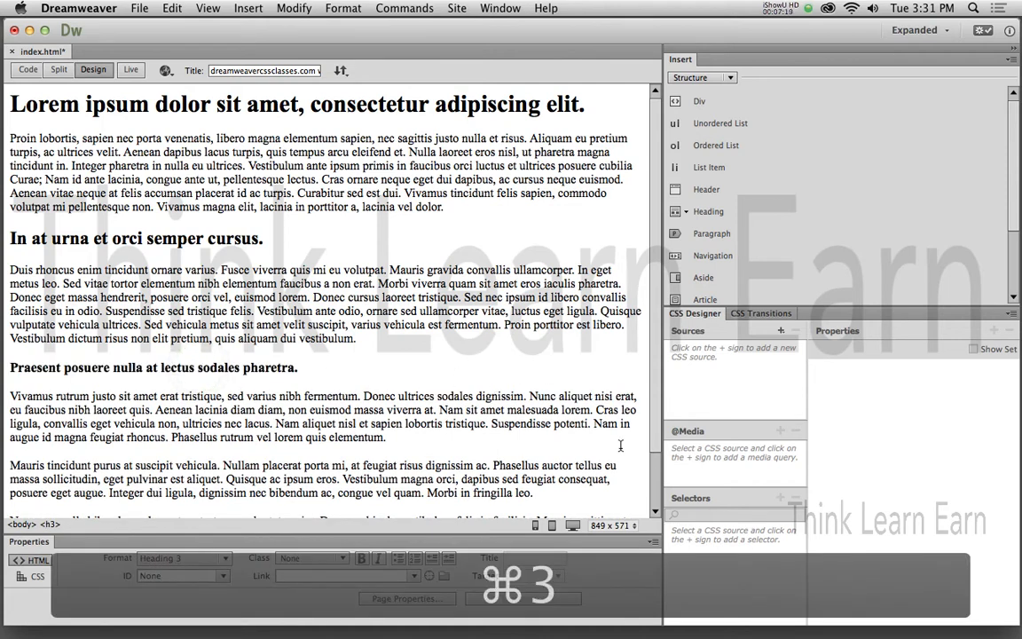
Split "Mauris tincidunt purus at suscipit vehicula." into its own paragraph, format it as Heading 4, and save the page
scroll(592, 420, "down", 3)
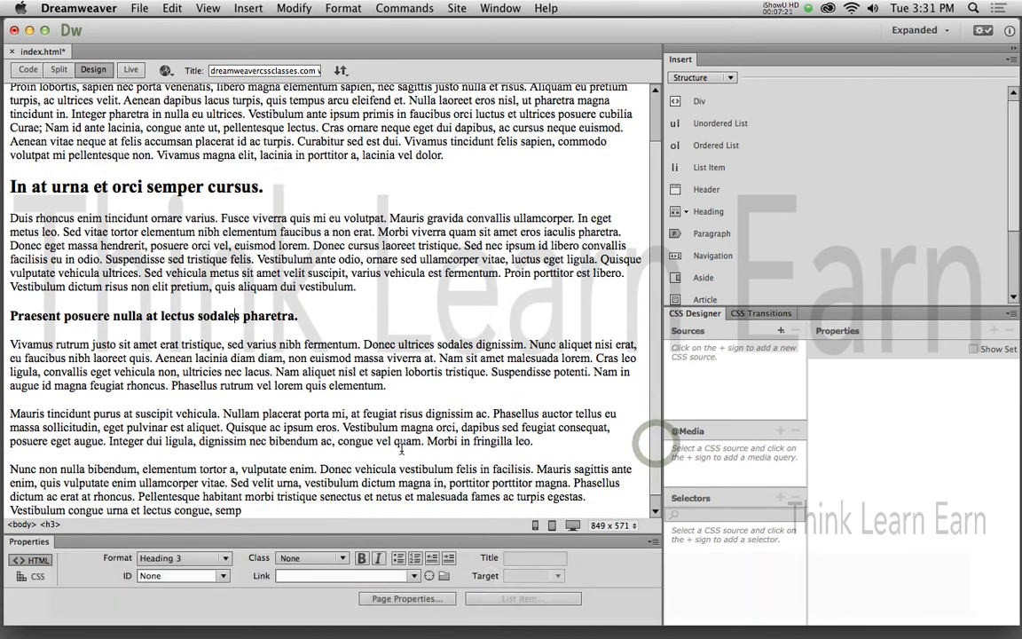
left_click(221, 413)
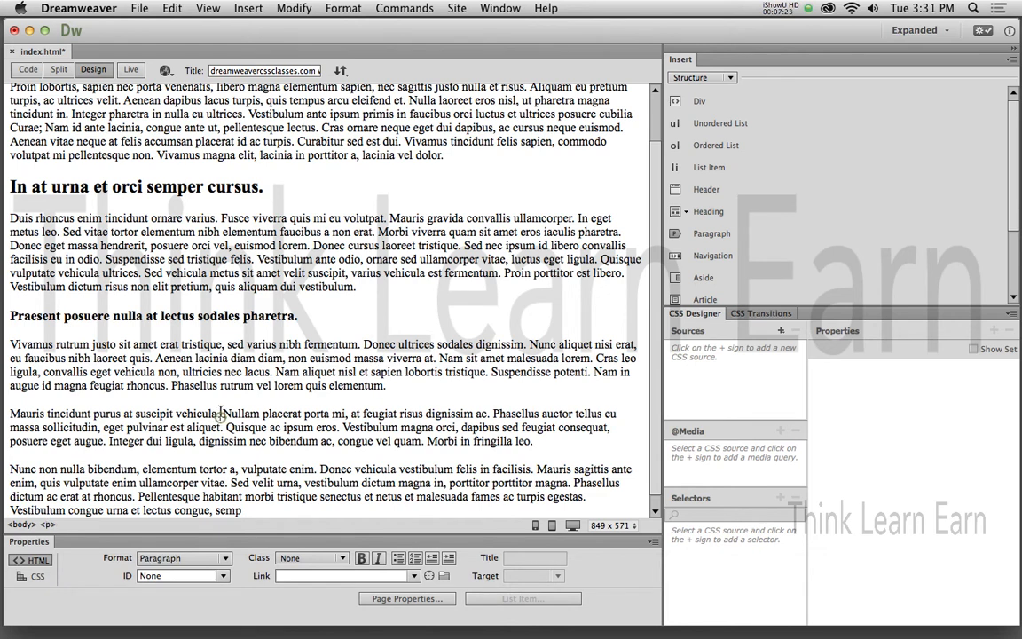
key("Return")
left_click(197, 413)
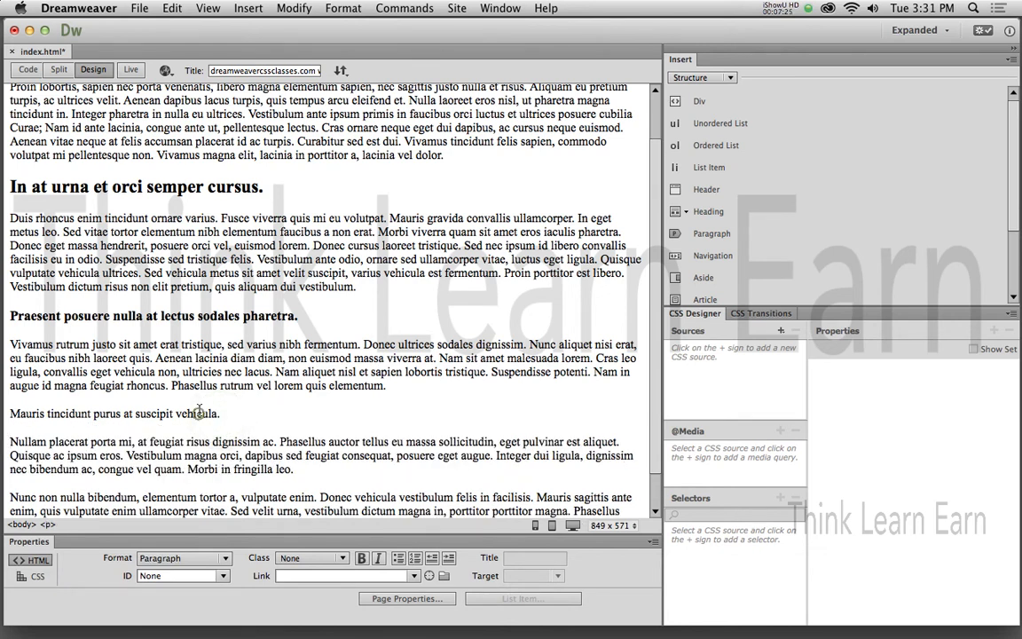
key("super+4")
key("super+s")
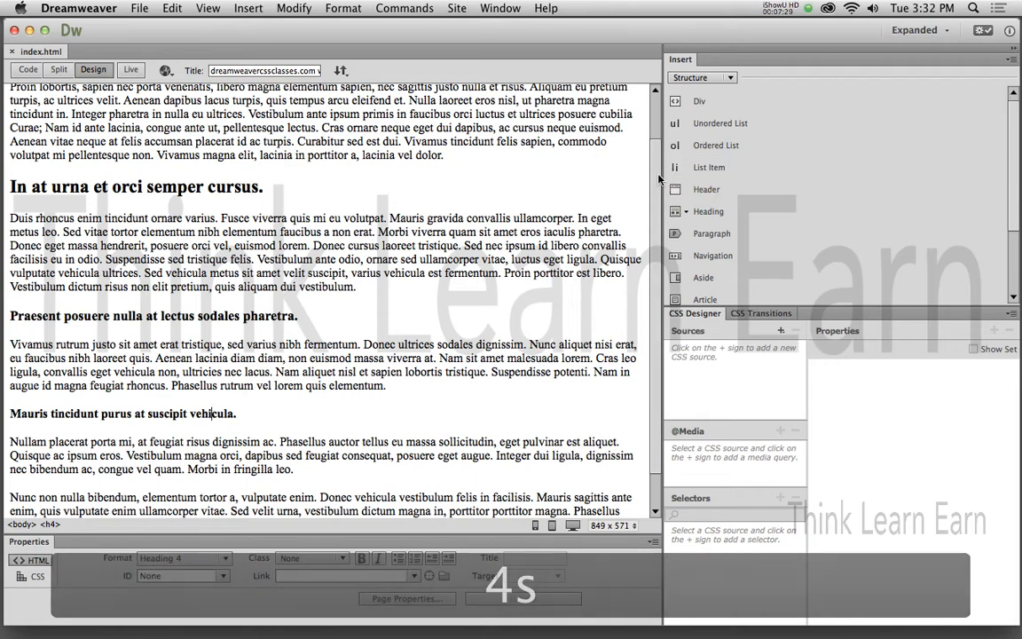
Check the tag and format of each heading on the page, from the first line down to the "Mauris tincidunt" line
left_click_drag(655, 169, 658, 121)
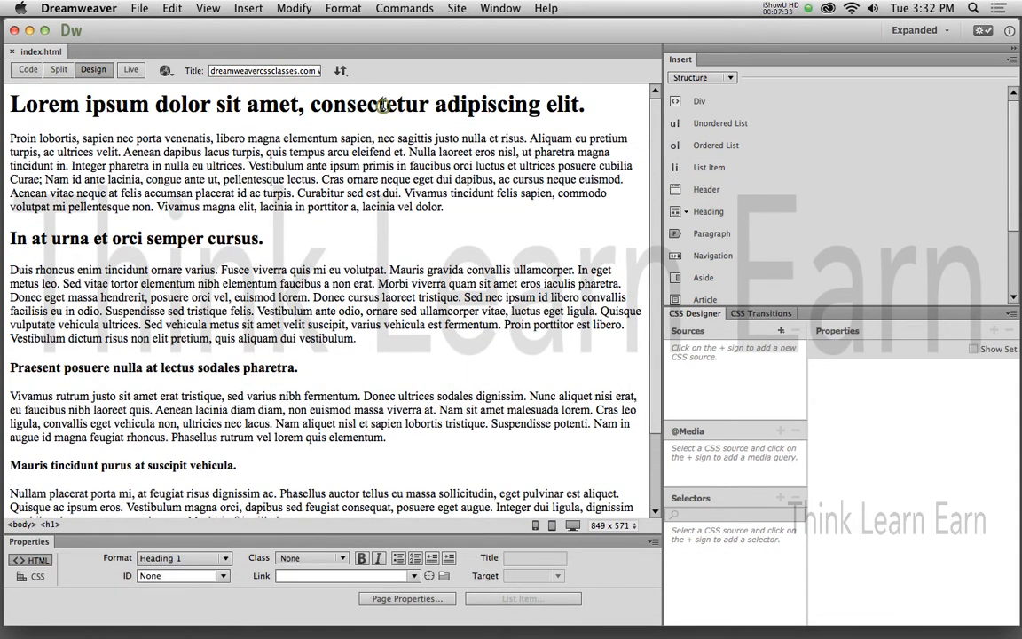
left_click(186, 240)
left_click(194, 364)
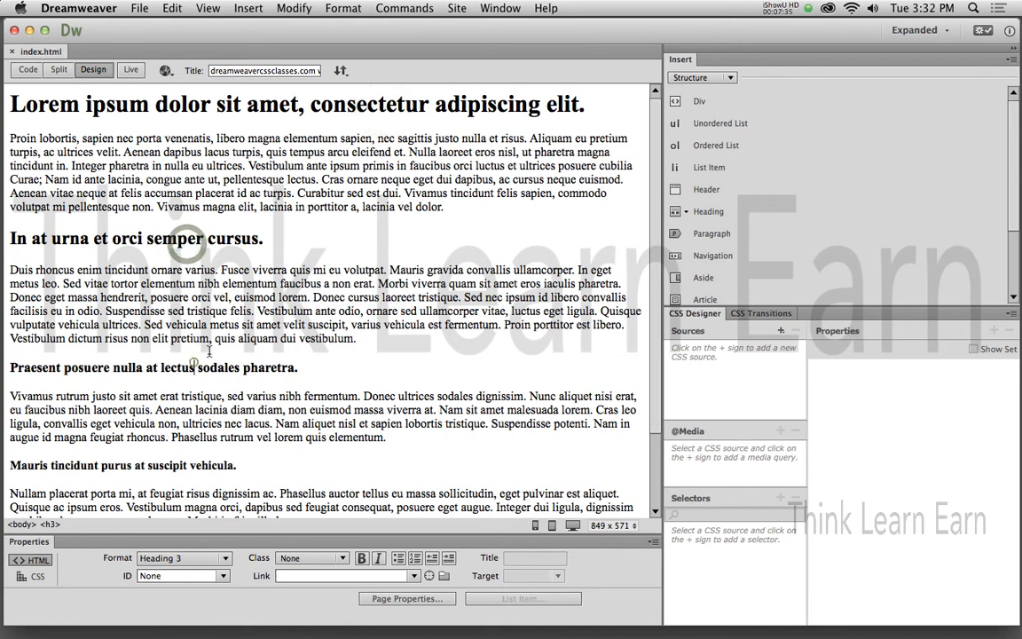
left_click(202, 465)
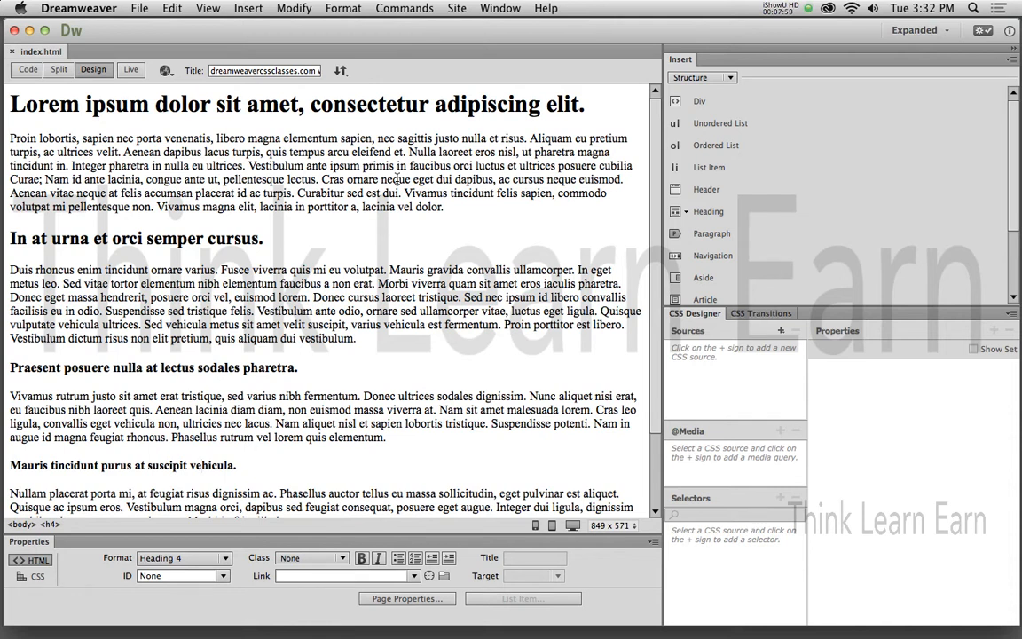
Make both occurrences of "magna" bold in the "Proin lobortis" paragraph and check the tag applied
left_click(332, 140)
double_click(265, 138)
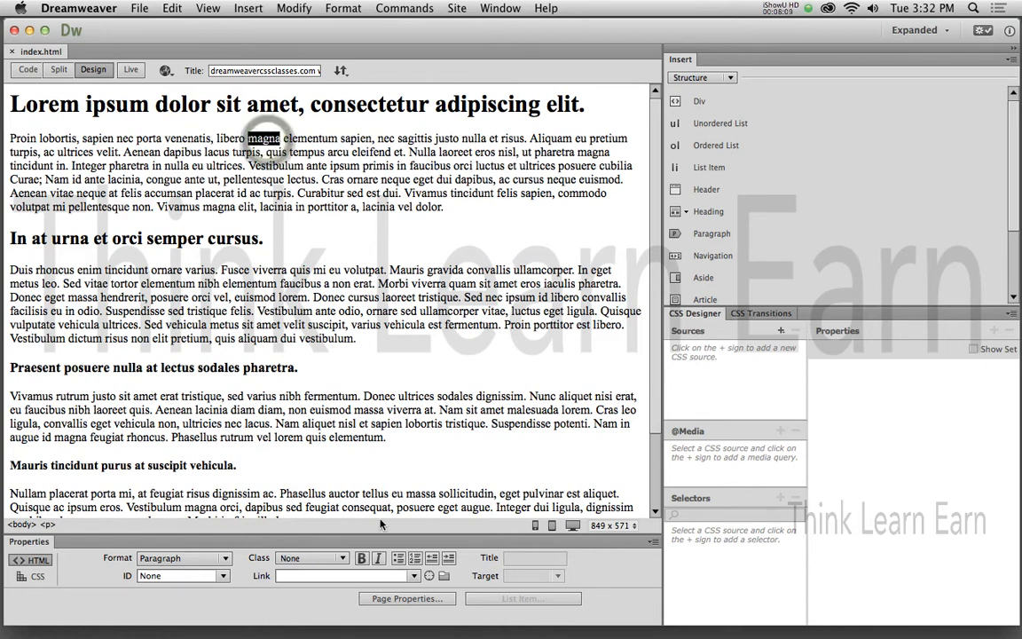
left_click(362, 557)
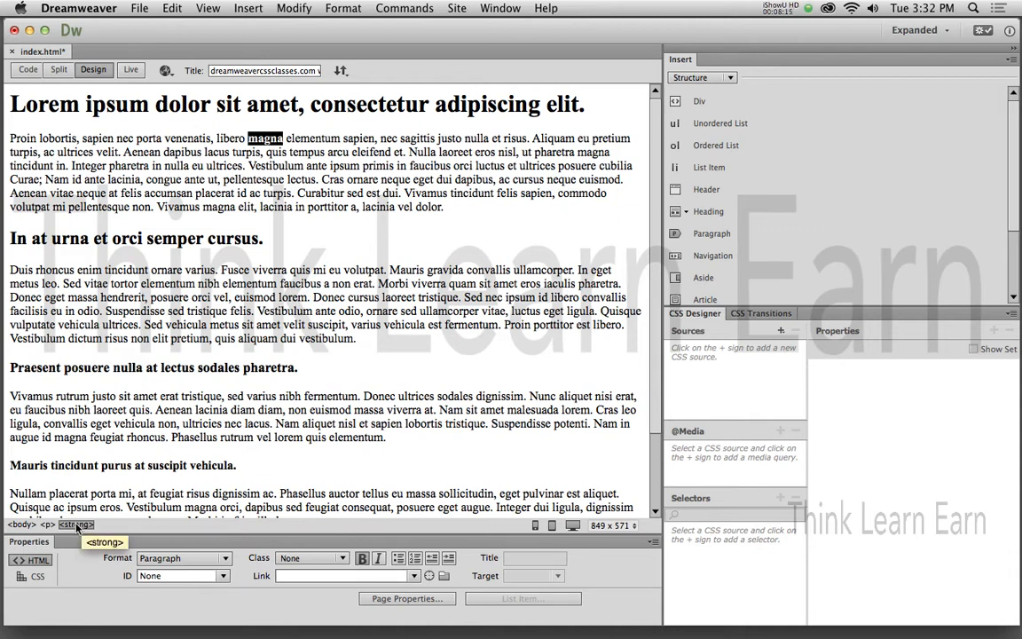
double_click(226, 207)
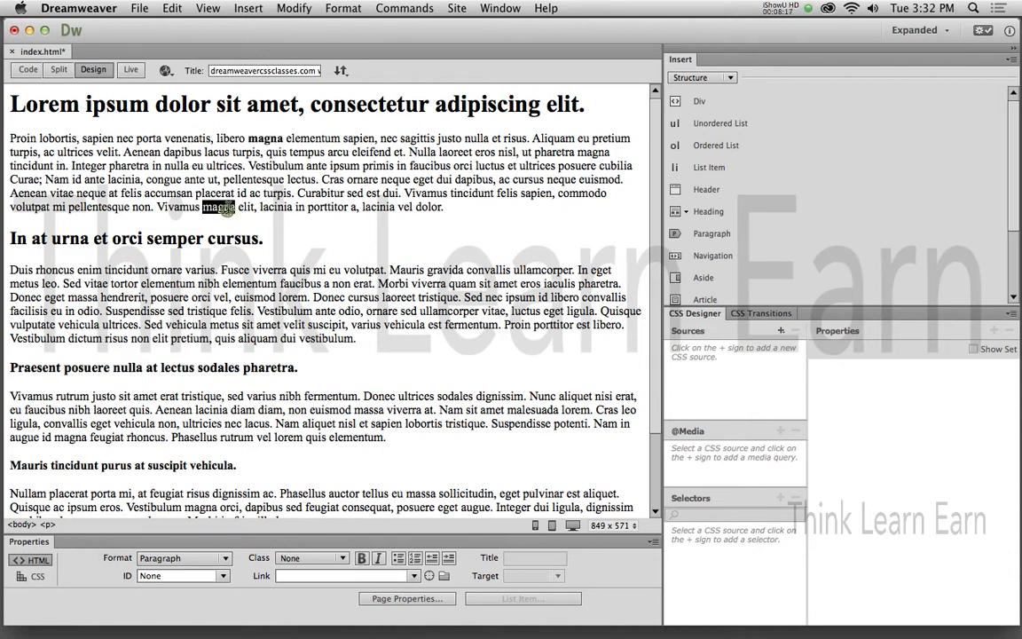
left_click(361, 559)
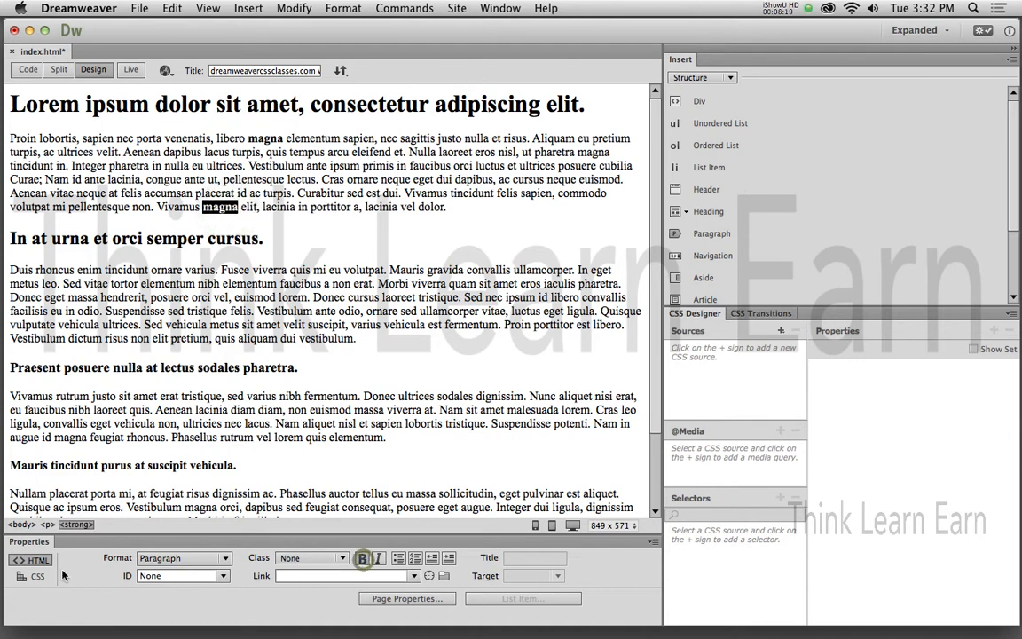
Make "ultrices" bold and "Mauris" italic in the "Duis rhoncus" paragraph
double_click(129, 325)
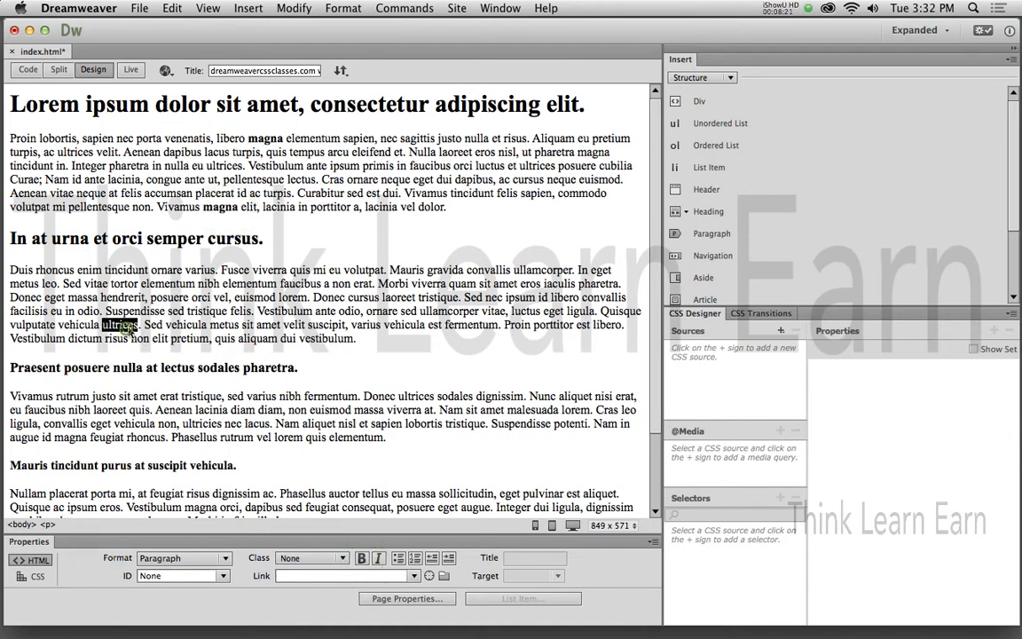
left_click(361, 558)
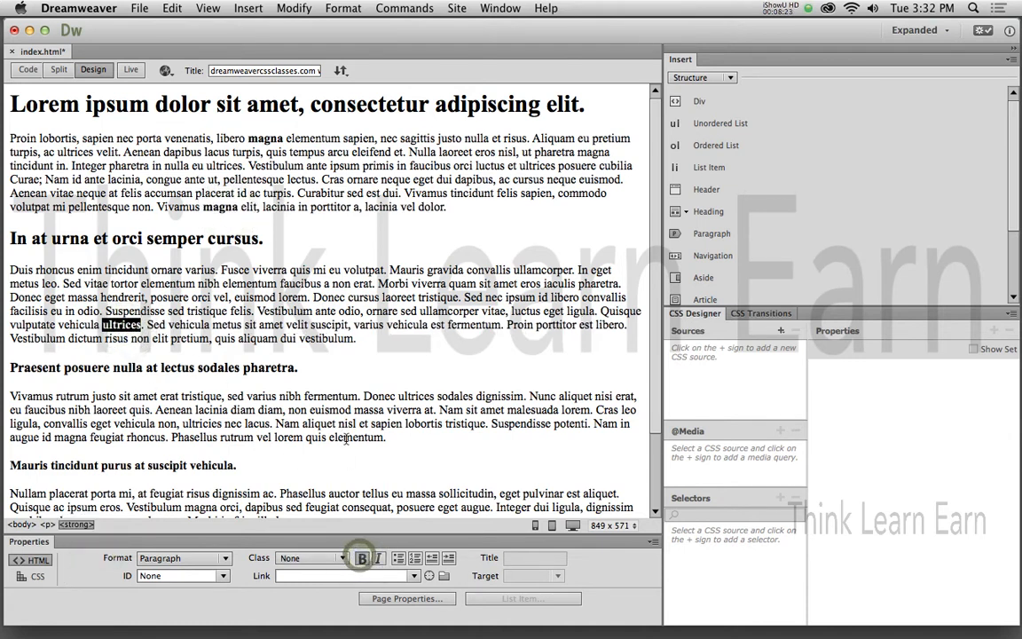
double_click(409, 269)
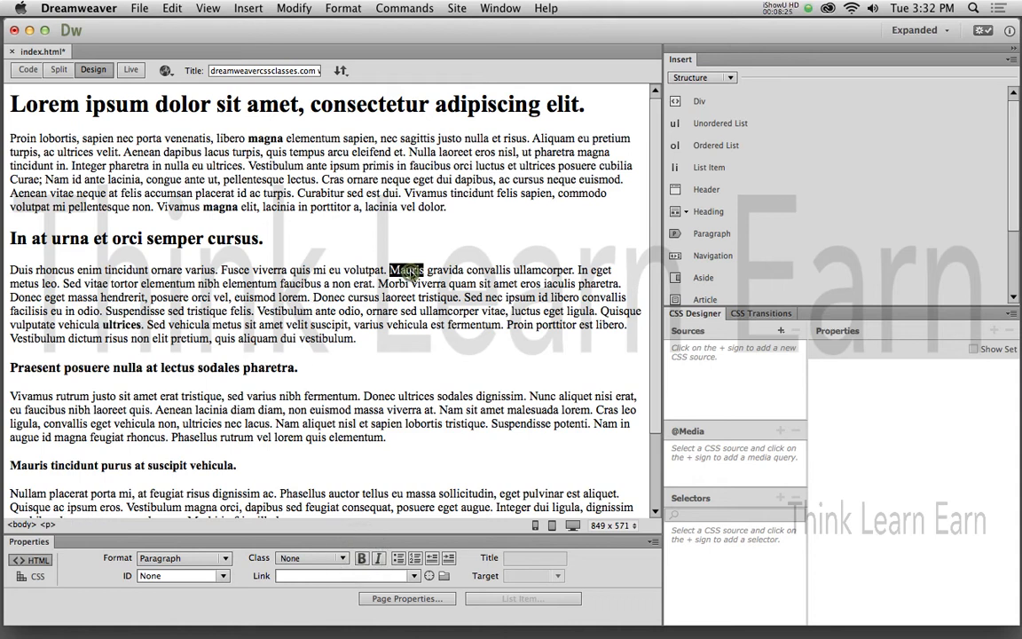
left_click(379, 559)
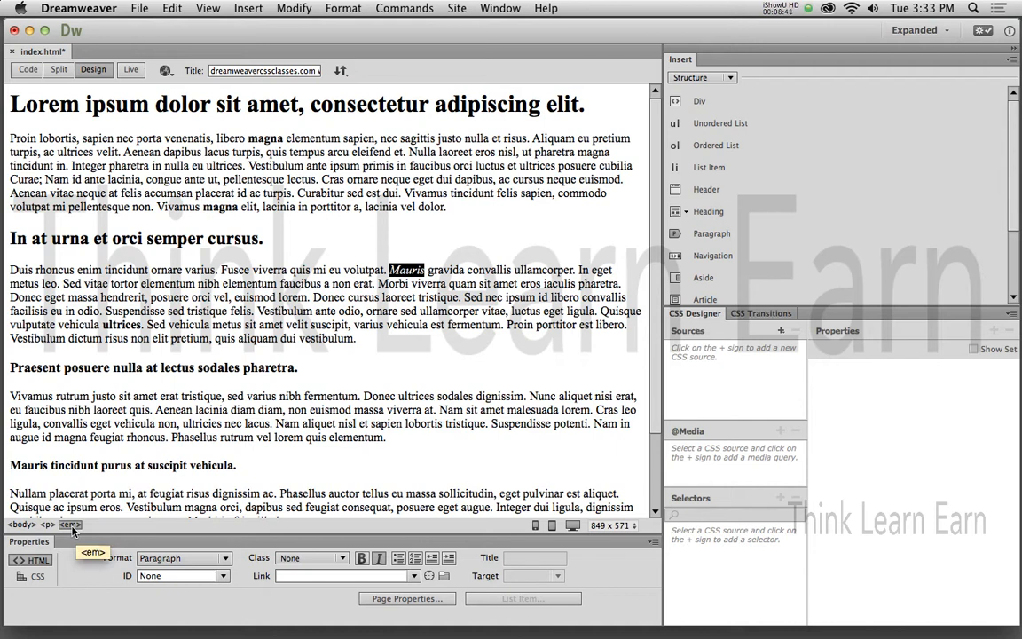
Make "justo" italic in the "Proin lobortis" paragraph, "amet" in the Heading 1 line and "semper" in the Heading 2 line
double_click(449, 138)
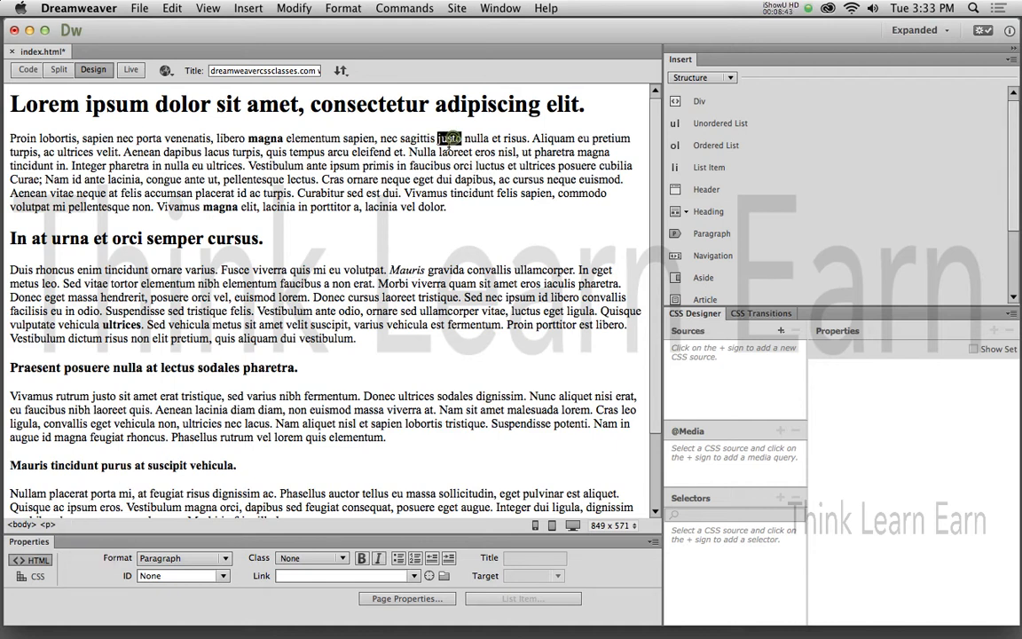
left_click(378, 558)
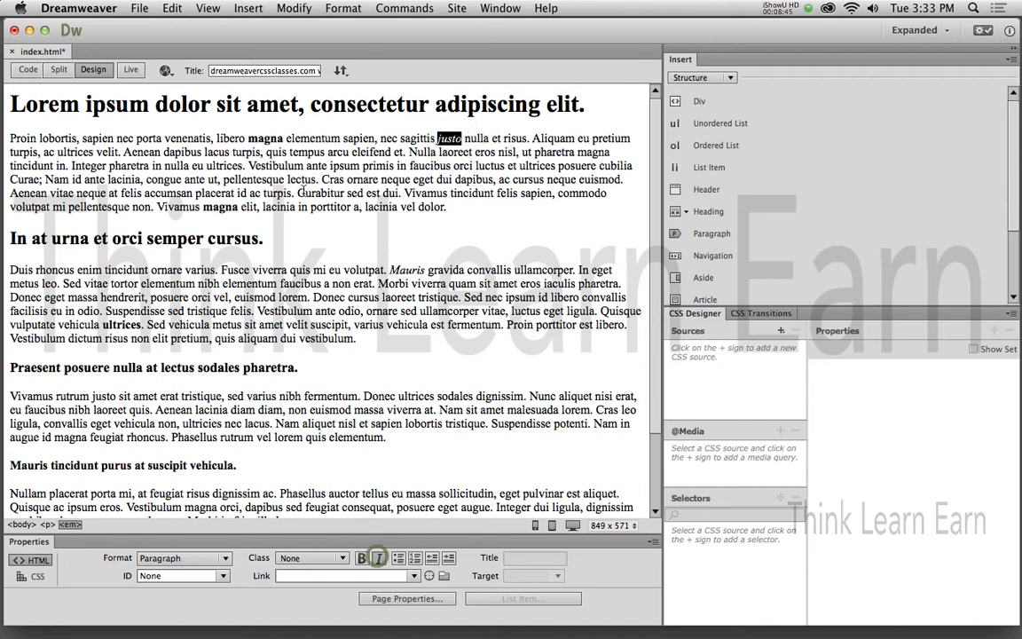
double_click(272, 105)
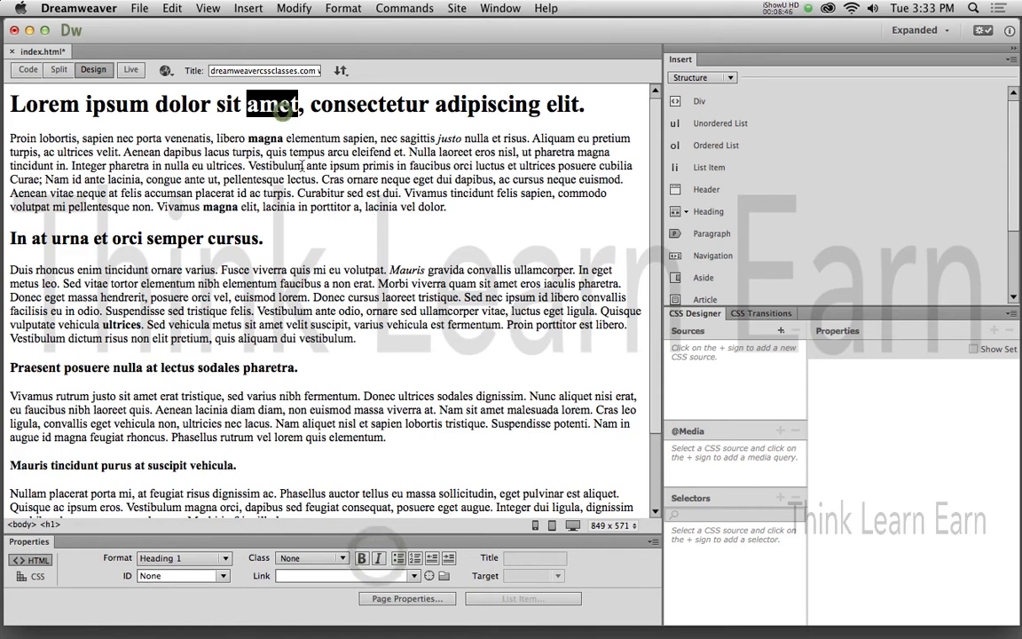
left_click(378, 558)
double_click(175, 238)
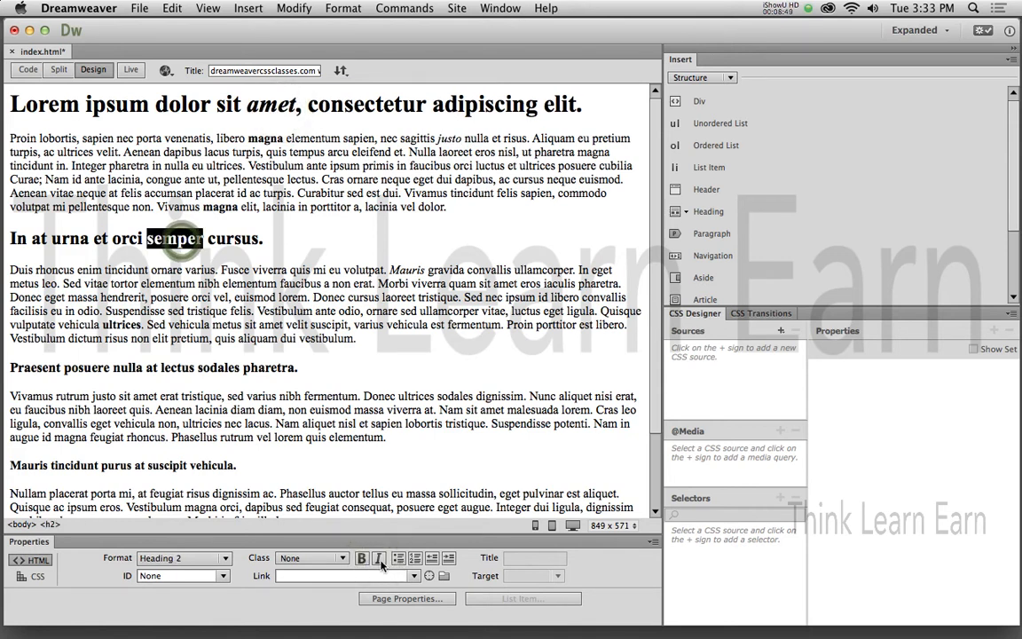
left_click(378, 558)
Make "vehicula" italic in the Heading 4 line and "sollicitudin" in the paragraph below it, and save the page
double_click(211, 465)
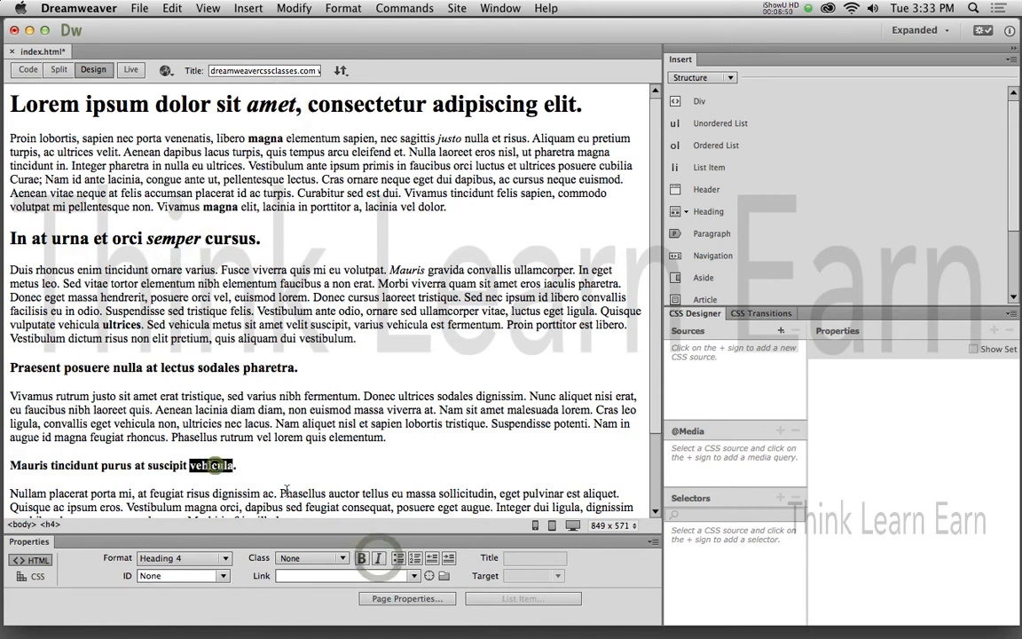
left_click(378, 558)
double_click(465, 493)
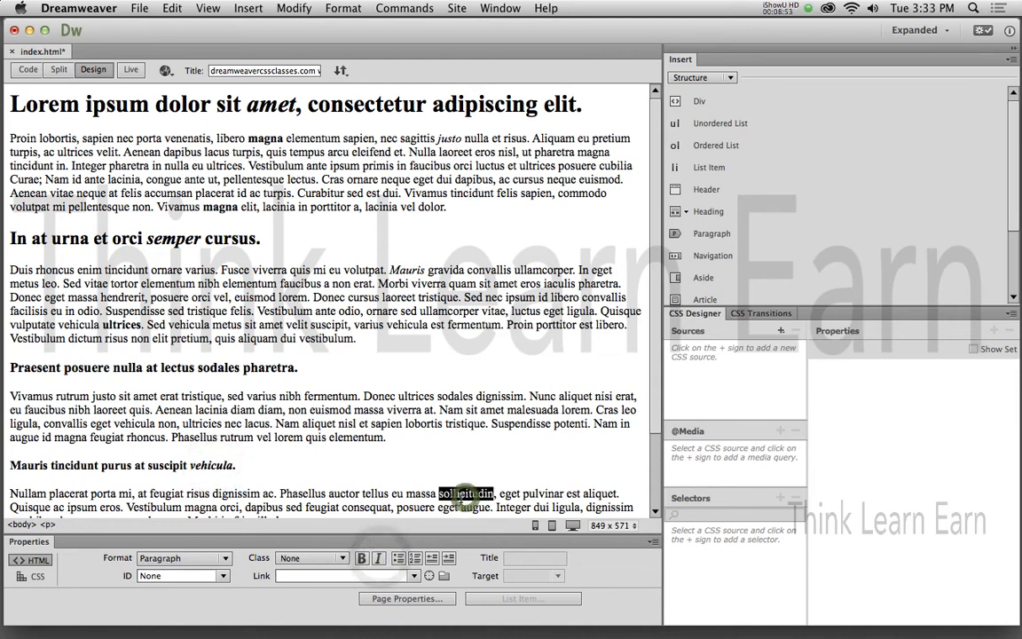
left_click(464, 493)
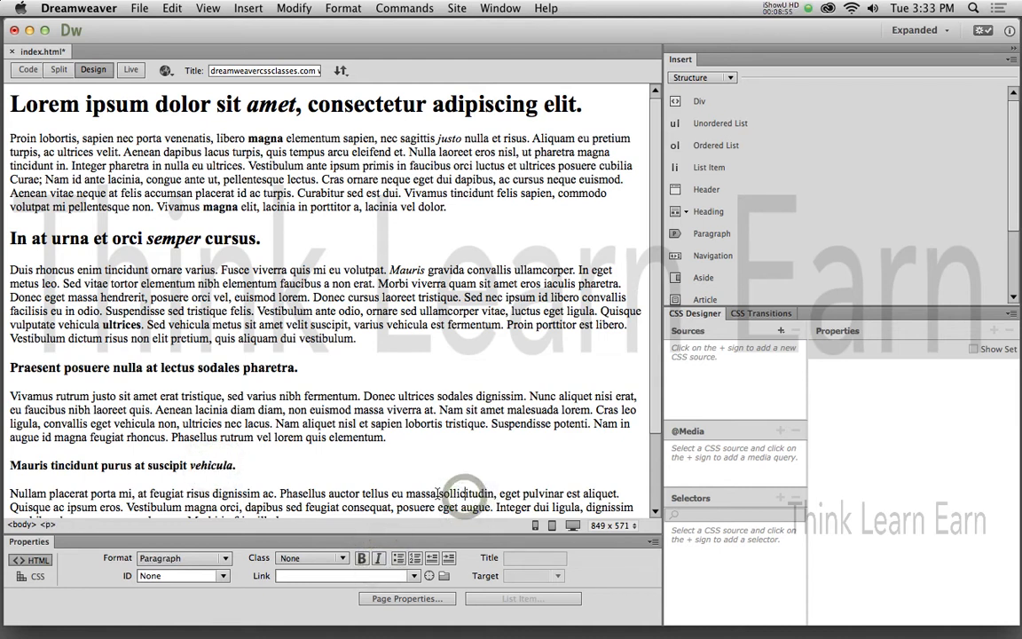
left_click_drag(437, 494, 505, 494)
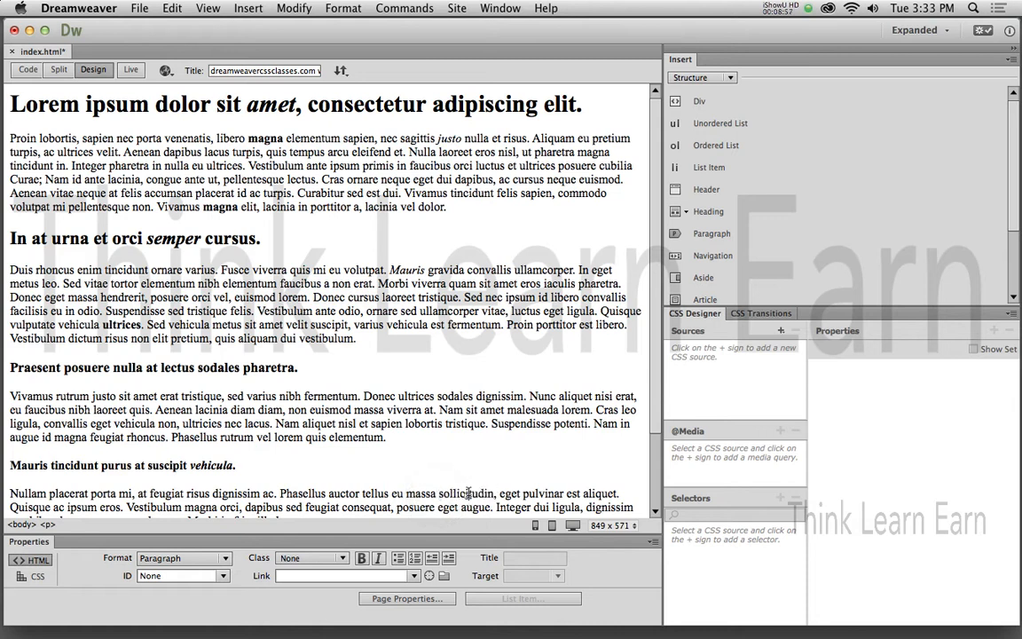
double_click(466, 493)
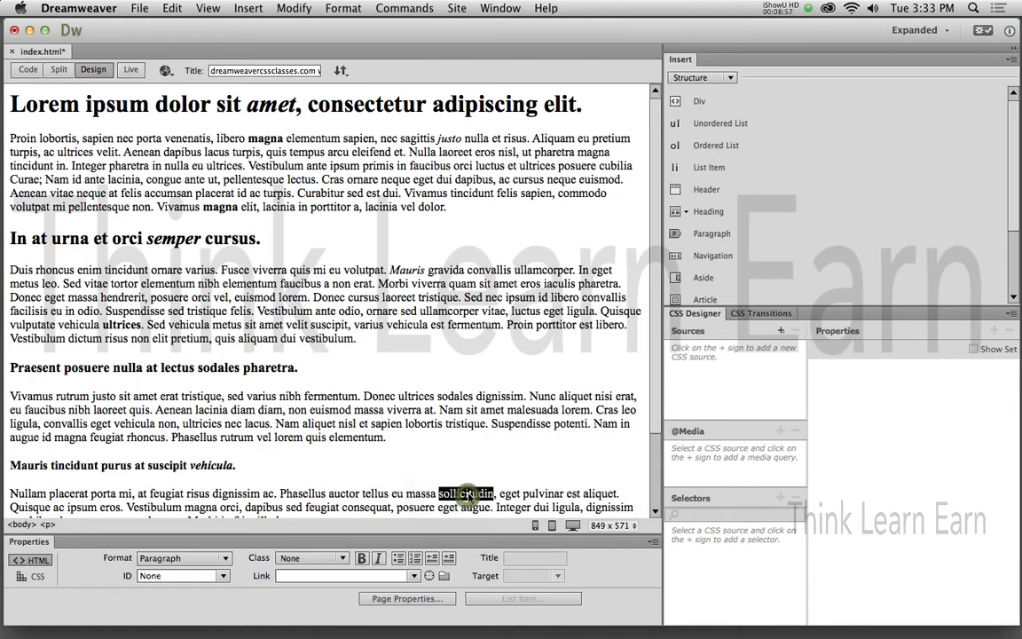
left_click(377, 557)
left_click(397, 450)
key("super+s")
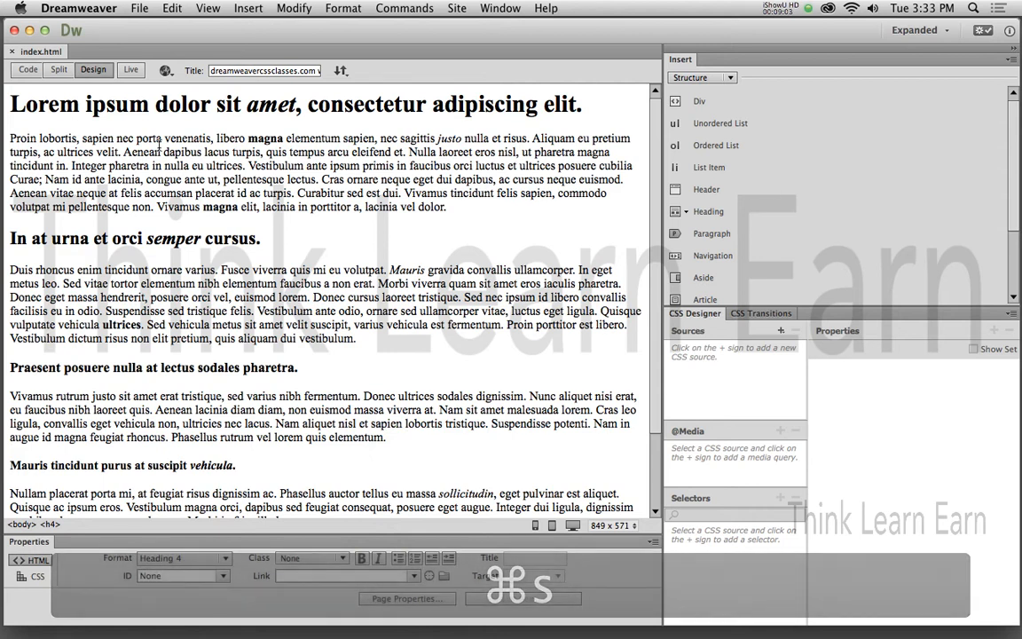
Examine the emphasis tags around "vehicula" in the page's source code and return to the Design view
left_click(28, 69)
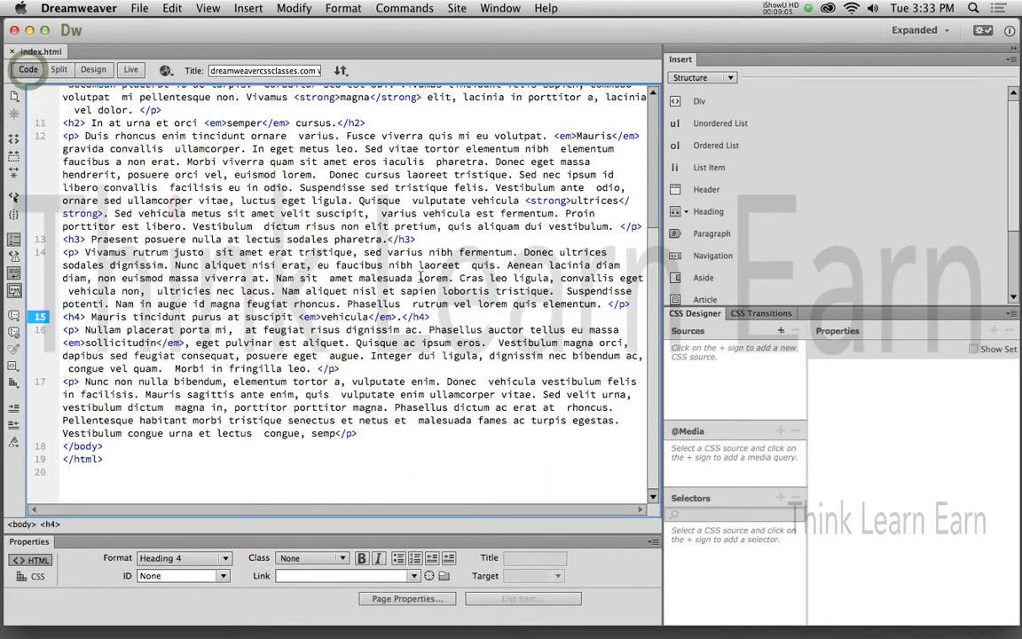
left_click_drag(297, 317, 398, 317)
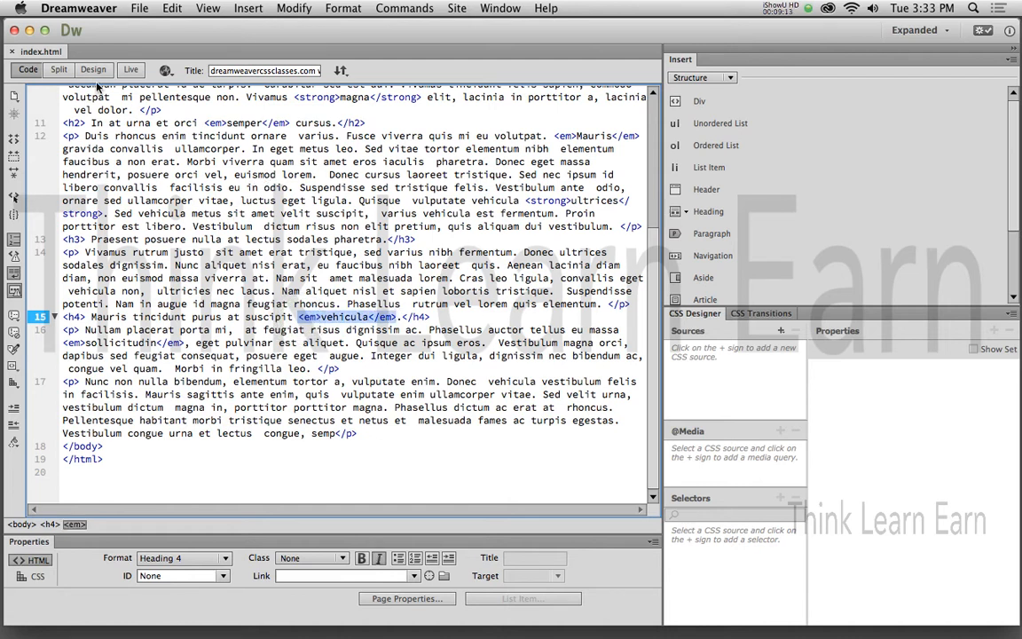
left_click(93, 69)
left_click(317, 202)
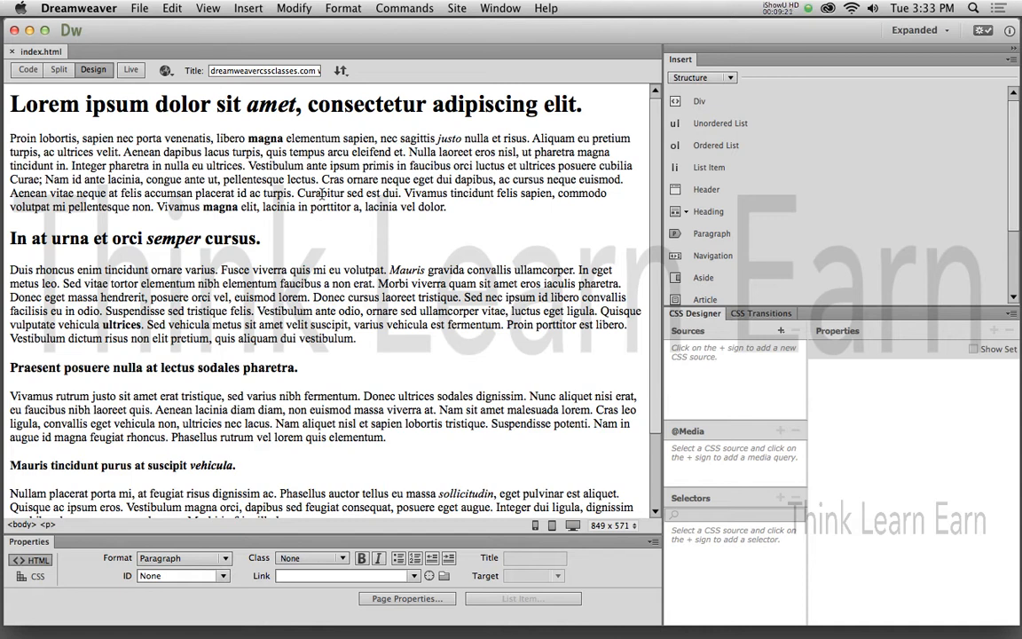
Check the nested strong, p and body tags enclosing the first bold "magna" by selecting what each one covers
left_click(269, 138)
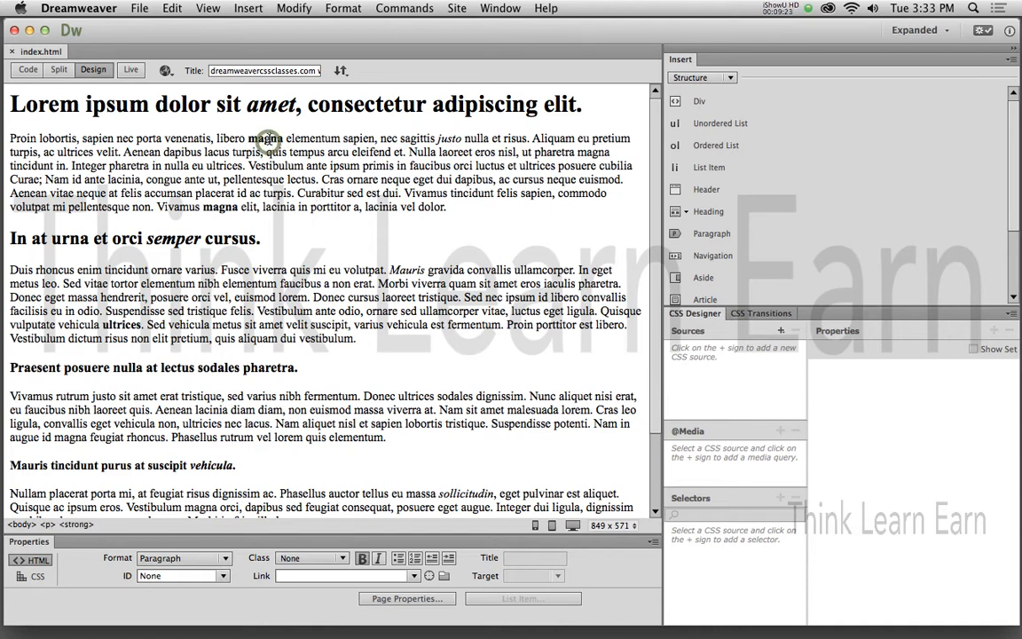
left_click(77, 524)
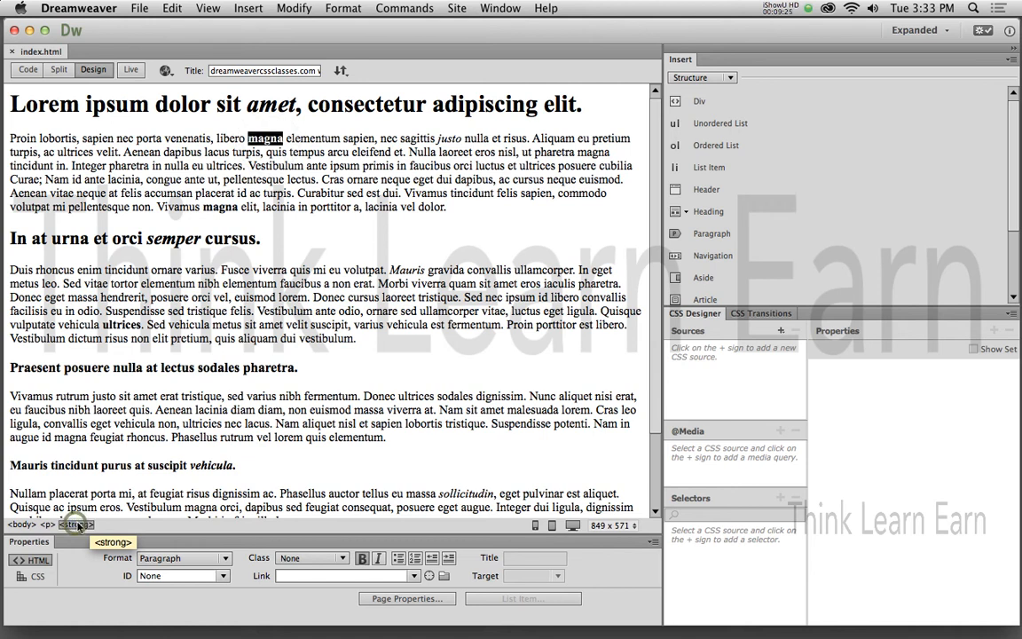
left_click(48, 524)
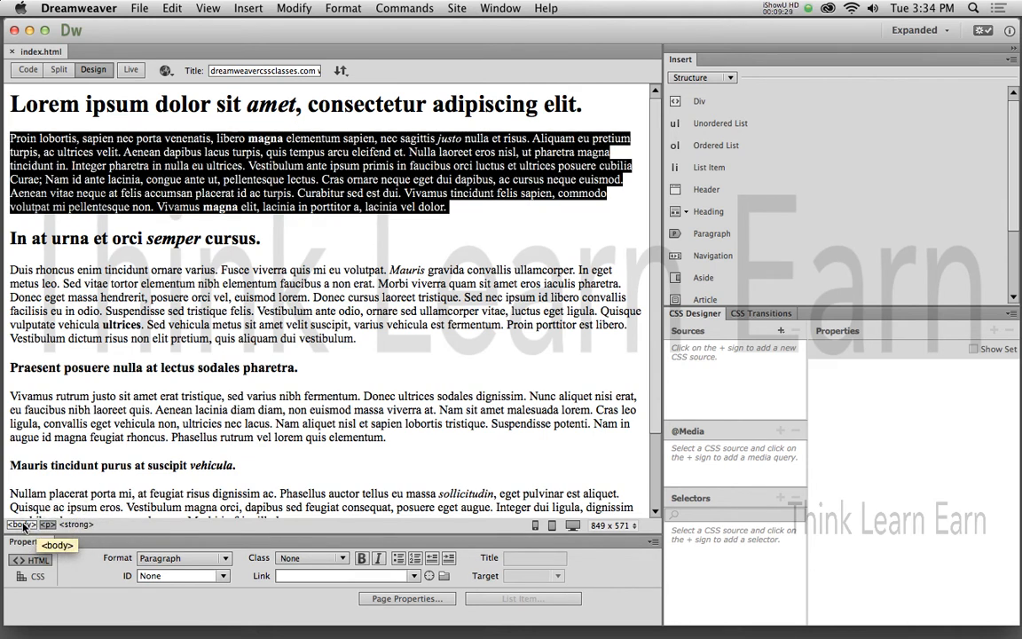
left_click(22, 525)
left_click(78, 525)
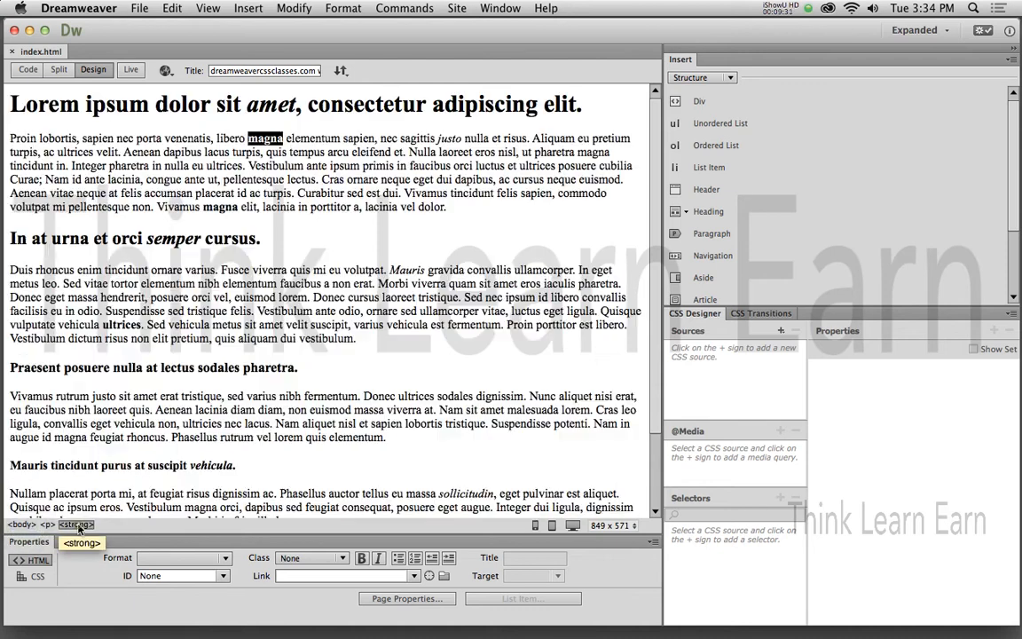
left_click(48, 524)
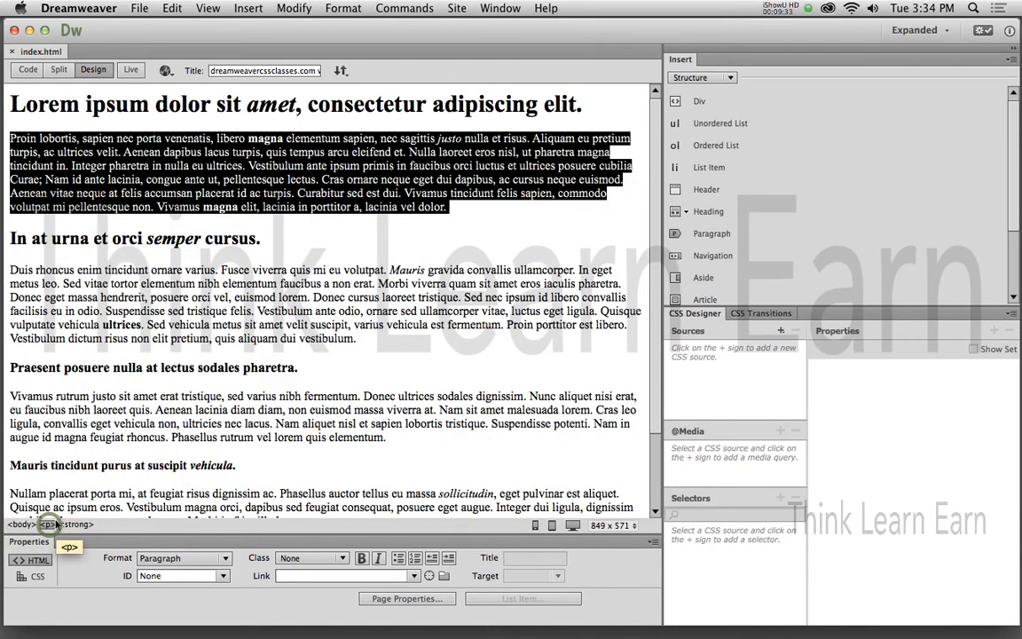
left_click(22, 524)
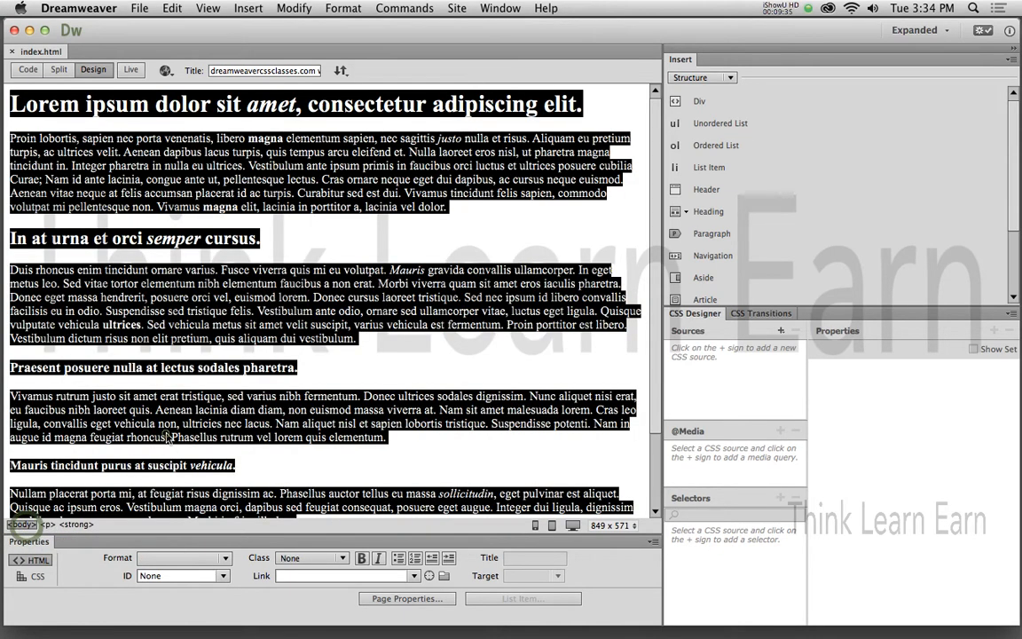
left_click(168, 437)
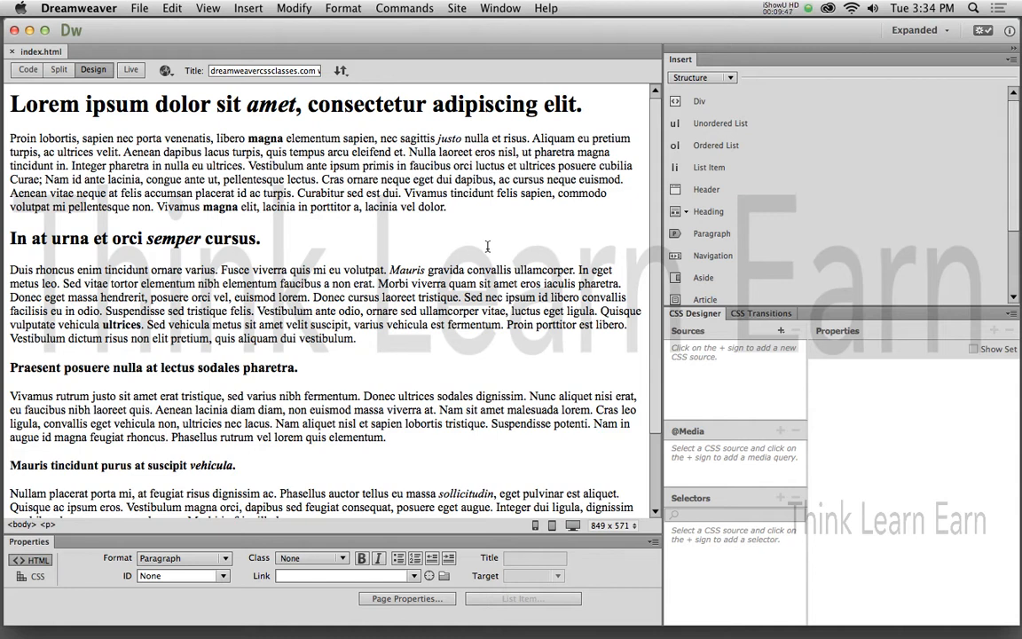
Check the em tag on "amet" in the main heading, and make "Nulla" italic in the "Proin lobortis" paragraph
left_click(286, 107)
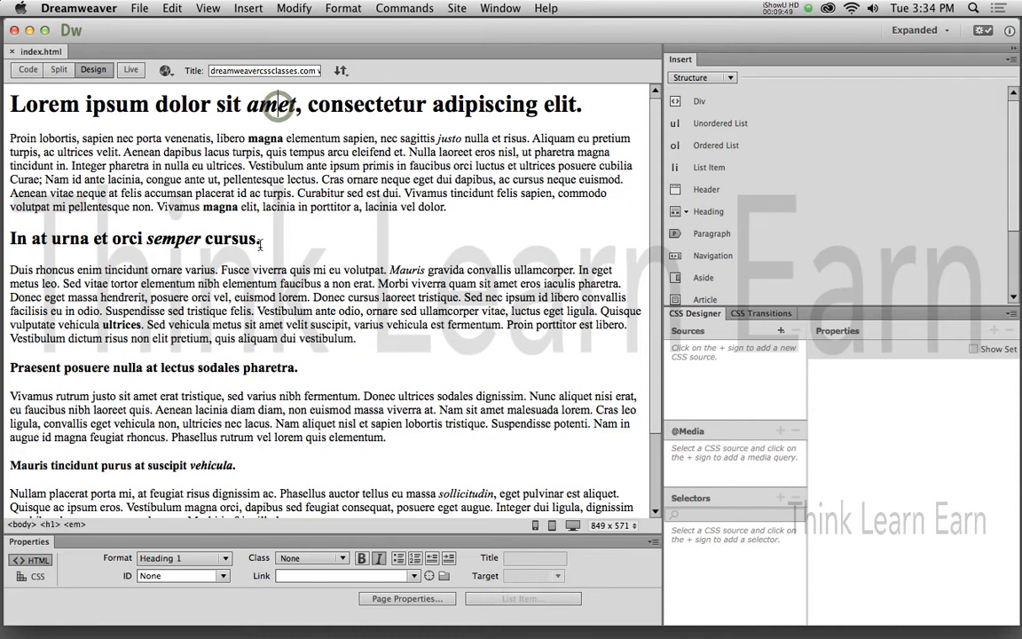
left_click(76, 525)
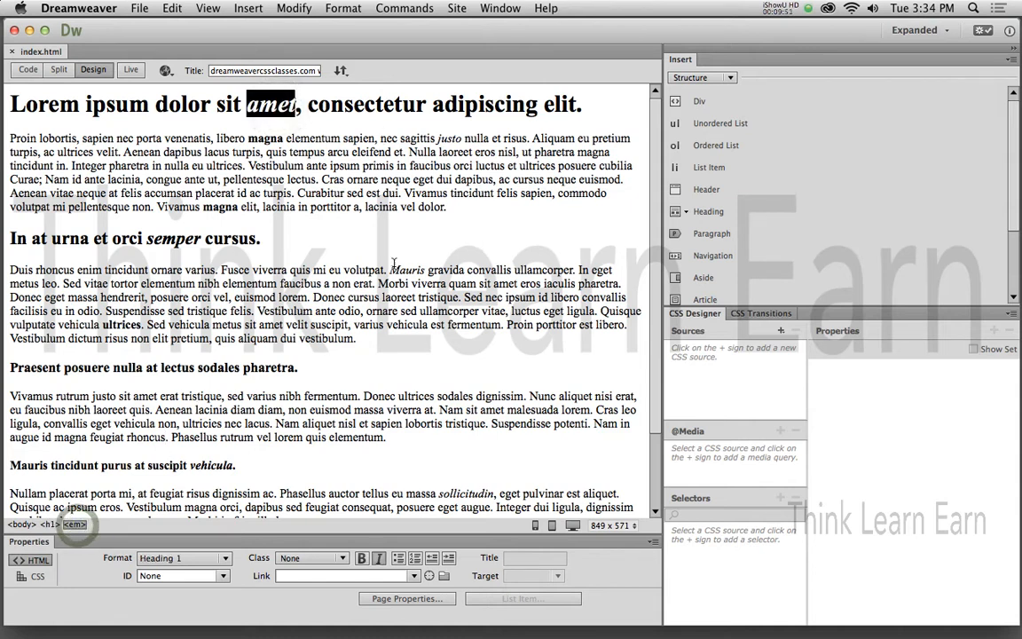
double_click(421, 153)
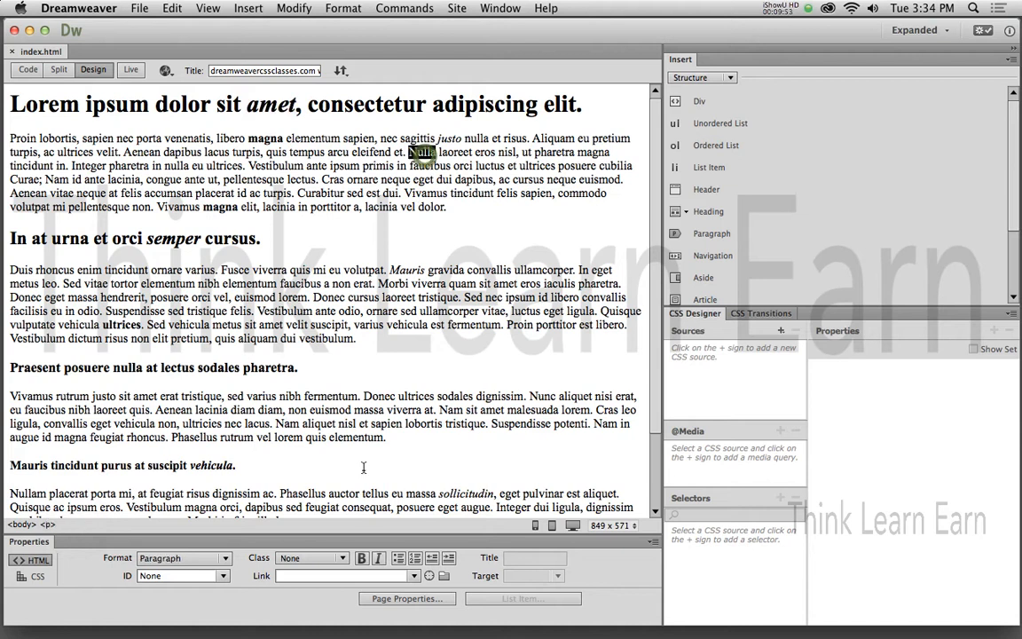
left_click(379, 558)
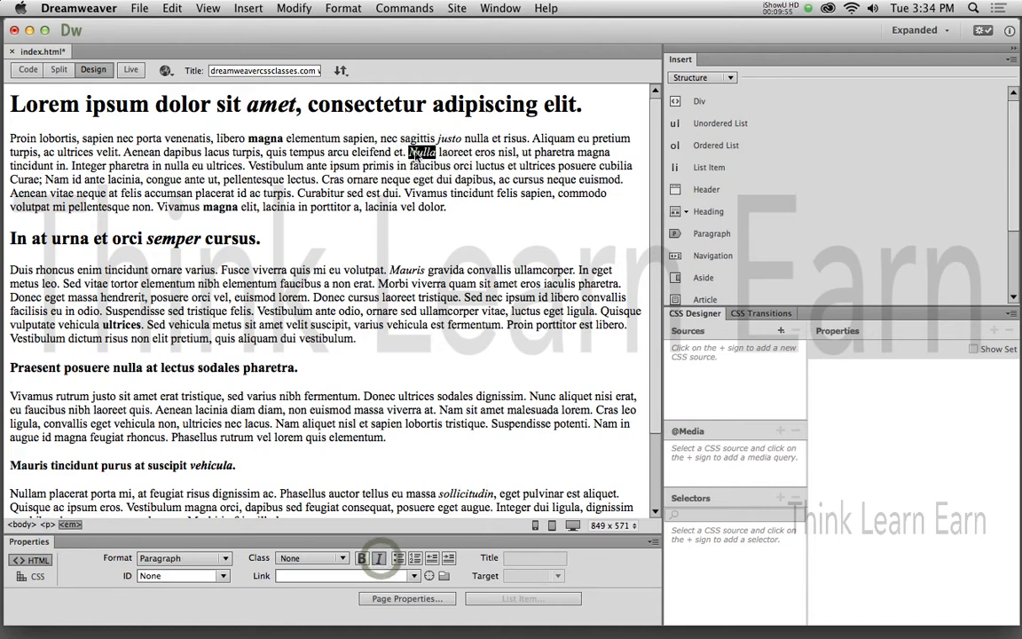
left_click(49, 524)
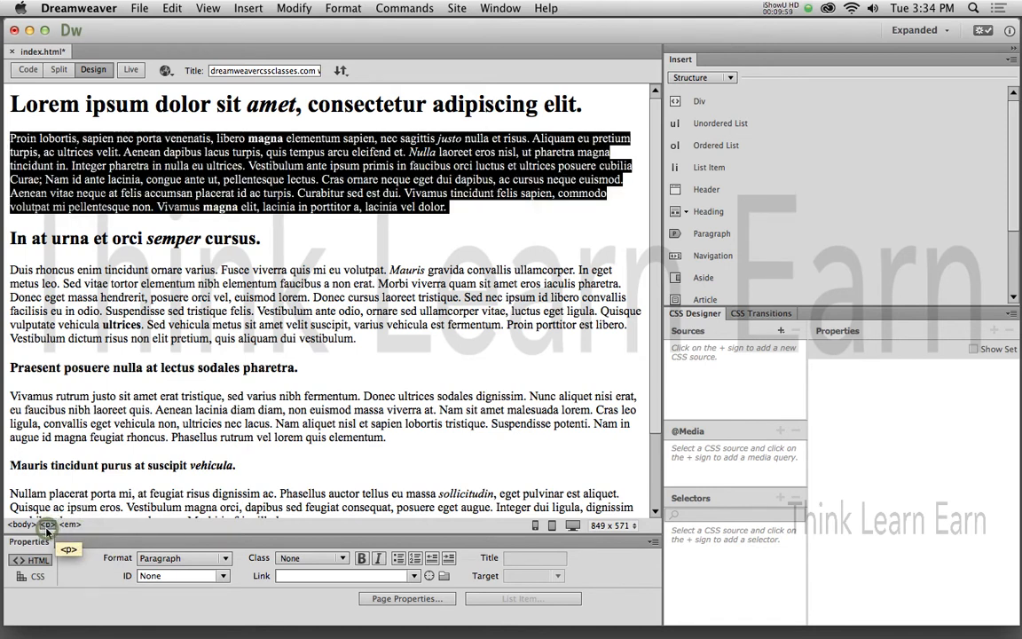
Check the em, h1 and body tags enclosing "amet" in the main heading, and save the page
left_click(266, 111)
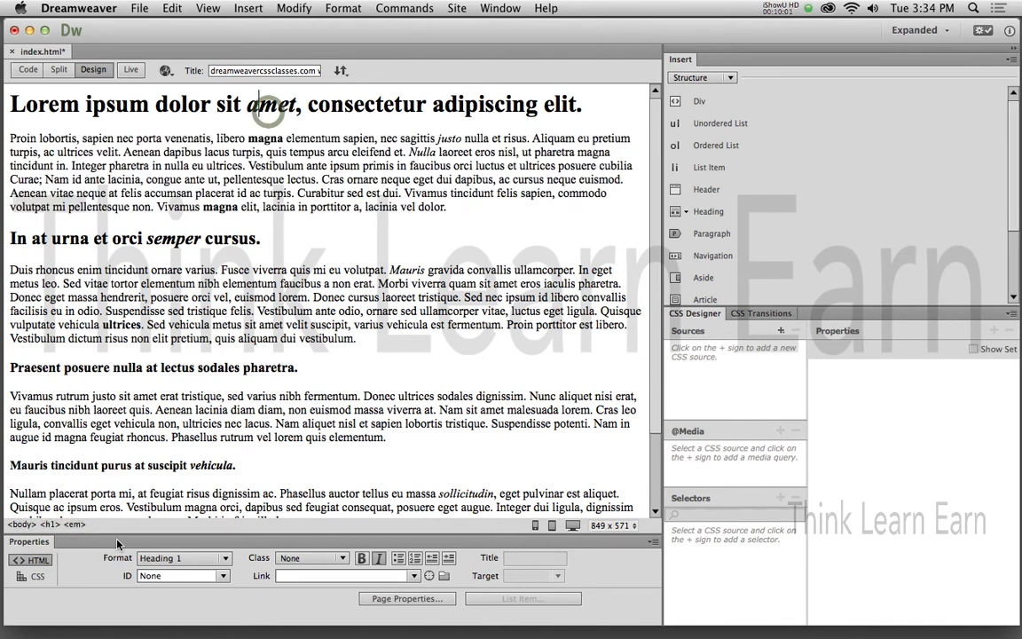
left_click(74, 524)
left_click(49, 524)
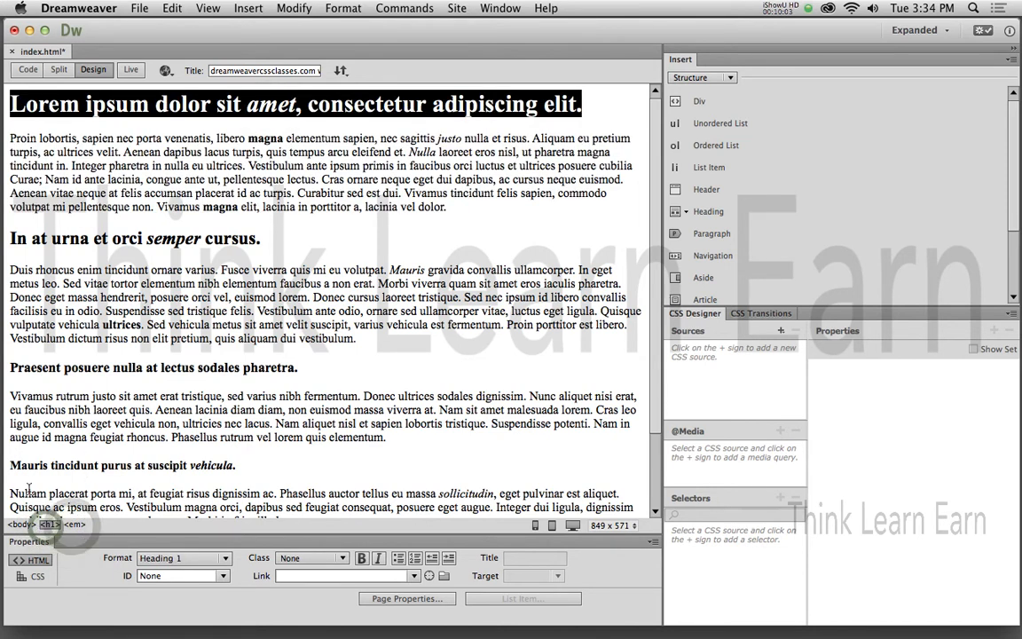
left_click(22, 524)
left_click(190, 377)
key("super+s")
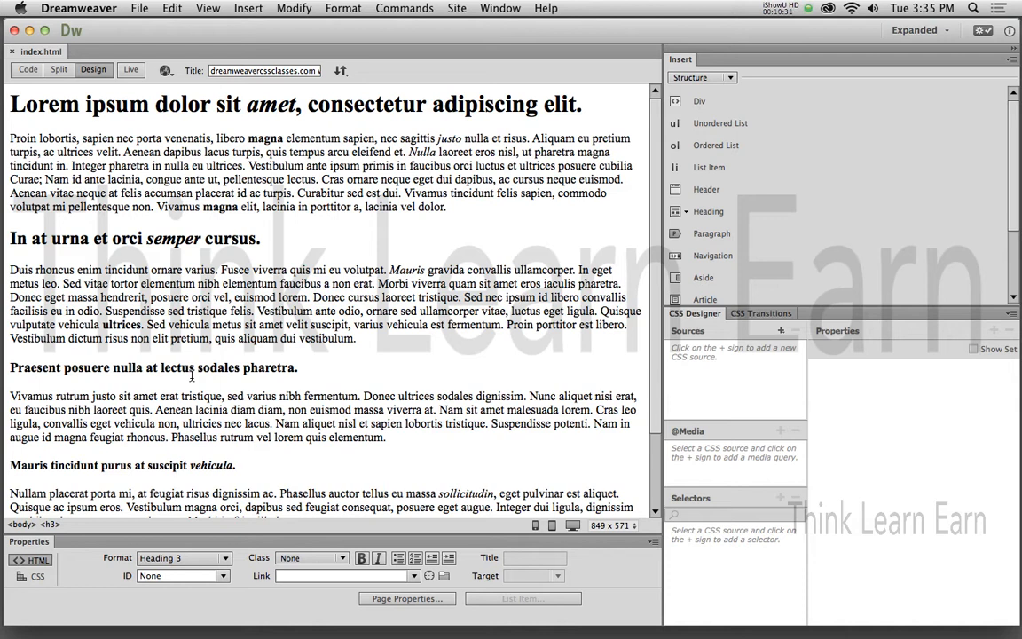
left_click(324, 241)
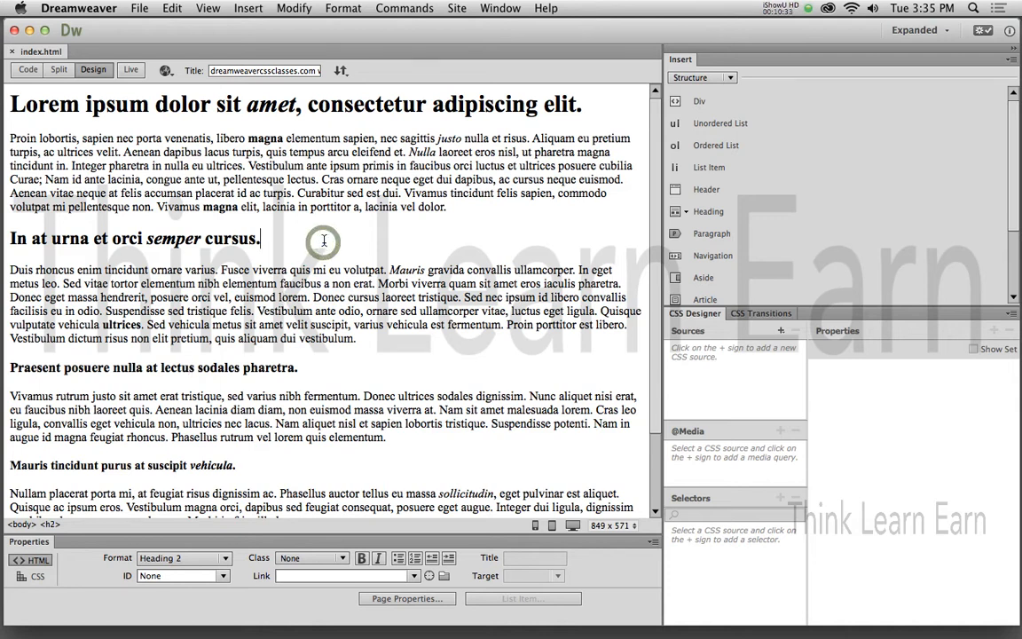